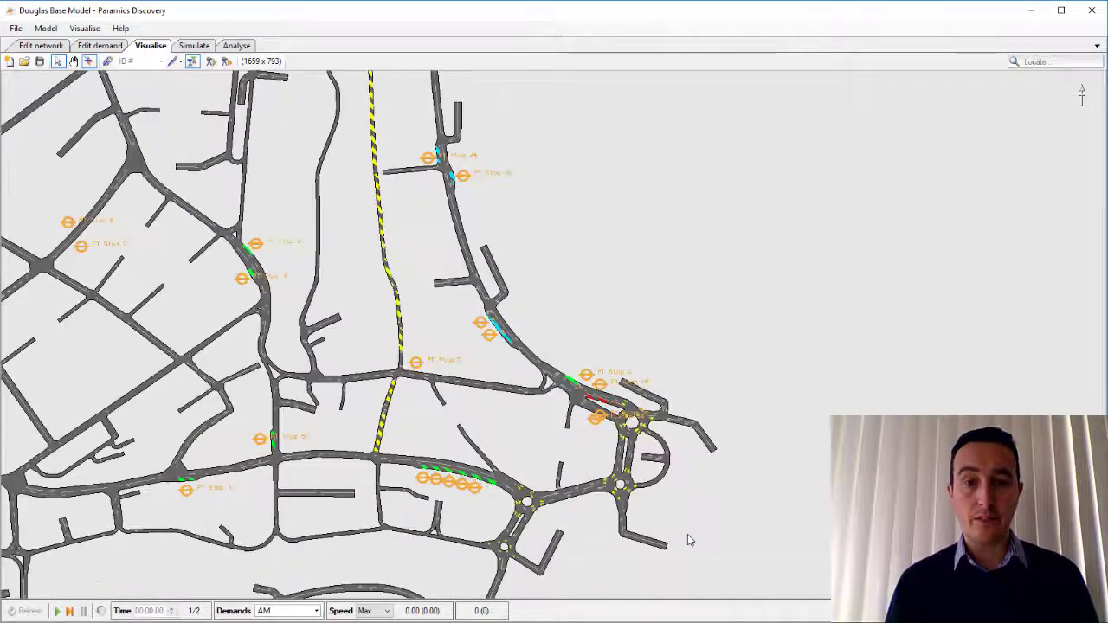
Examine the Douglas base model's road network from the southeastern roundabouts north along the coast, up to the full network extent.
left_click_drag(683, 536, 709, 448)
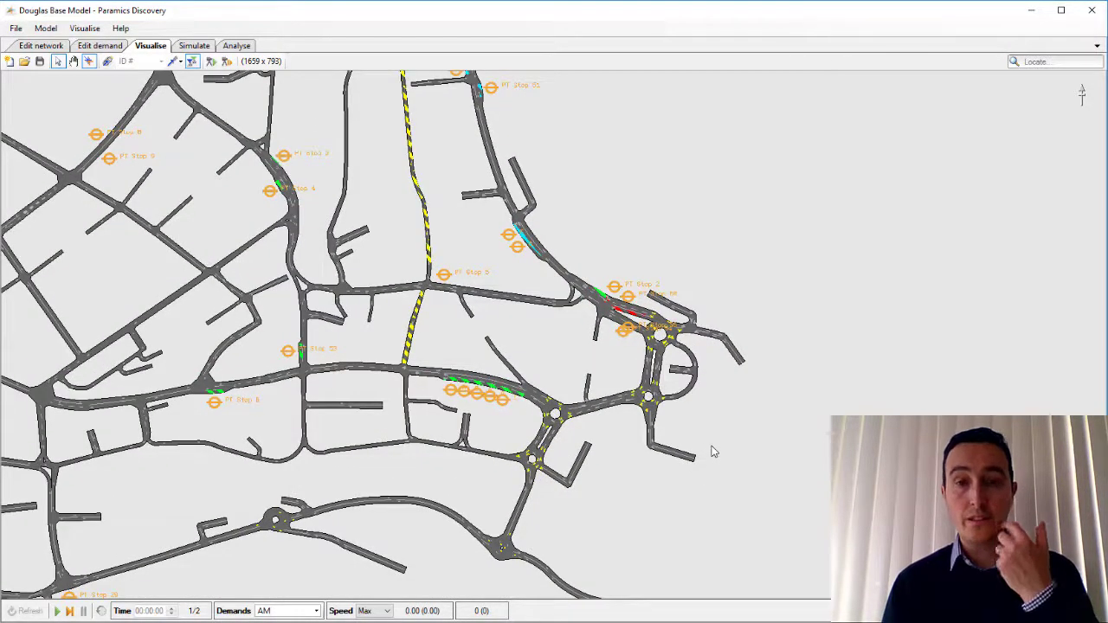
left_click_drag(722, 188, 730, 444)
left_click_drag(714, 176, 710, 420)
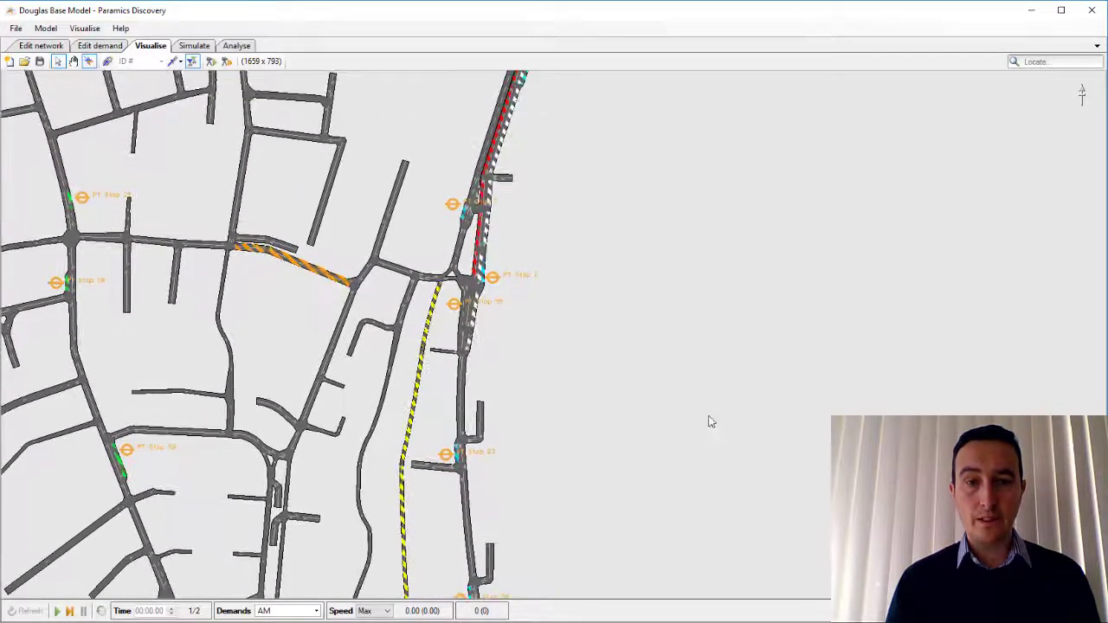
left_click_drag(710, 193, 667, 376)
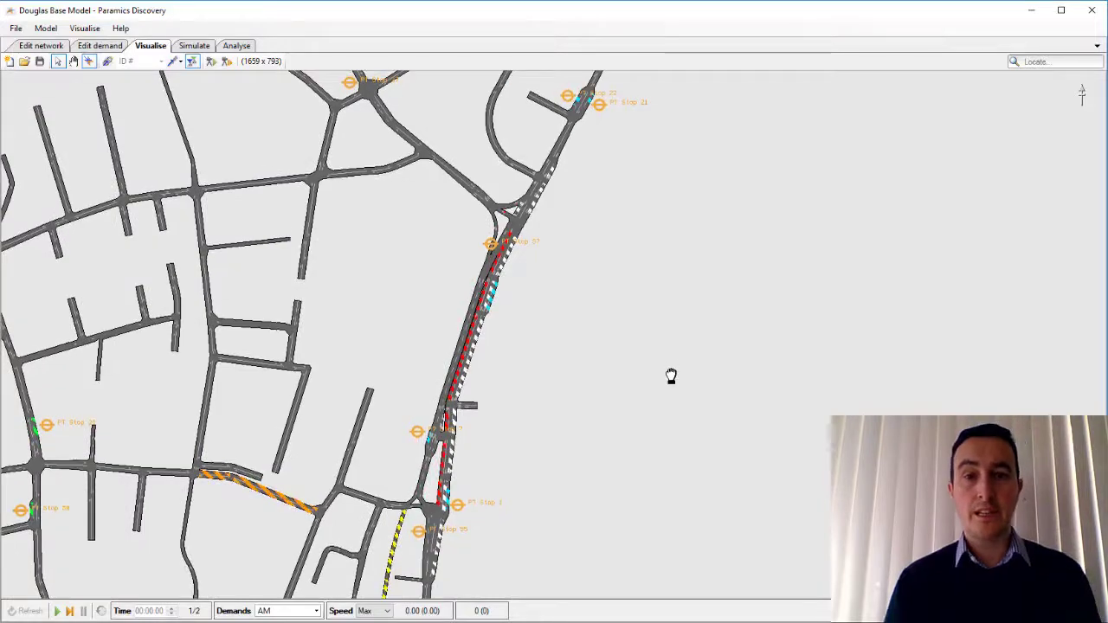
left_click_drag(752, 182, 716, 288)
scroll(717, 292, "down", 4)
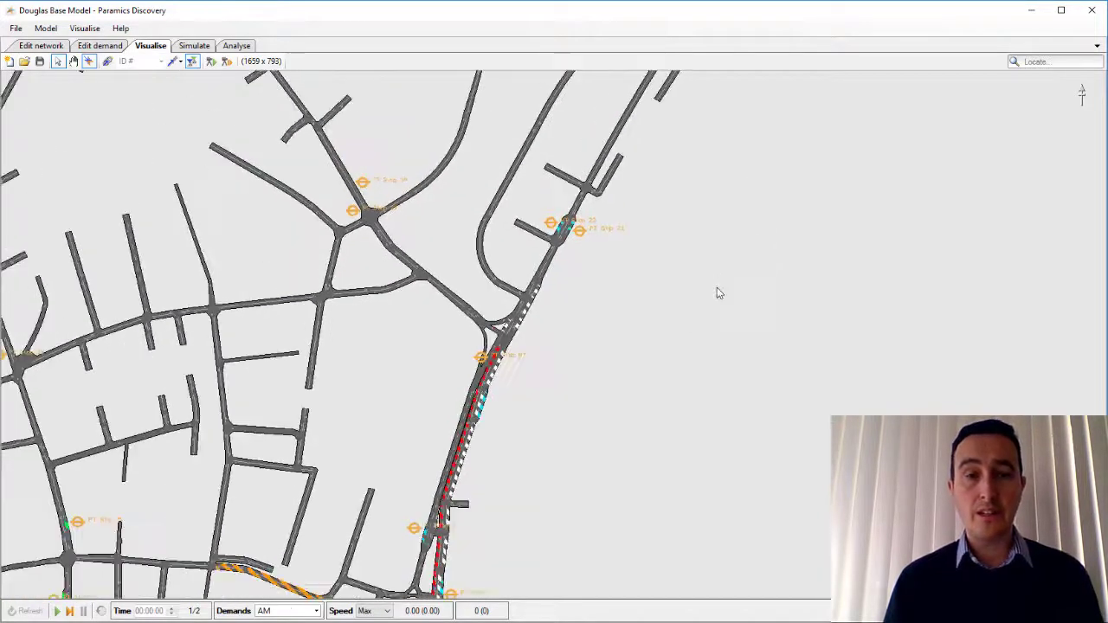
scroll(718, 292, "down", 2)
scroll(718, 295, "down", 6)
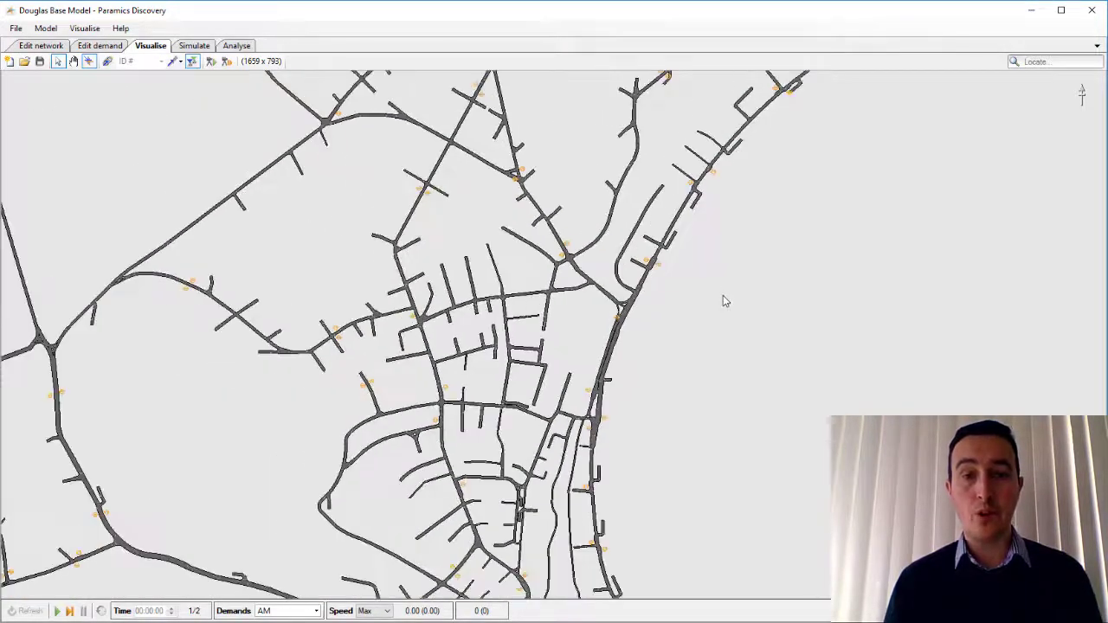
scroll(718, 310, "down", 4)
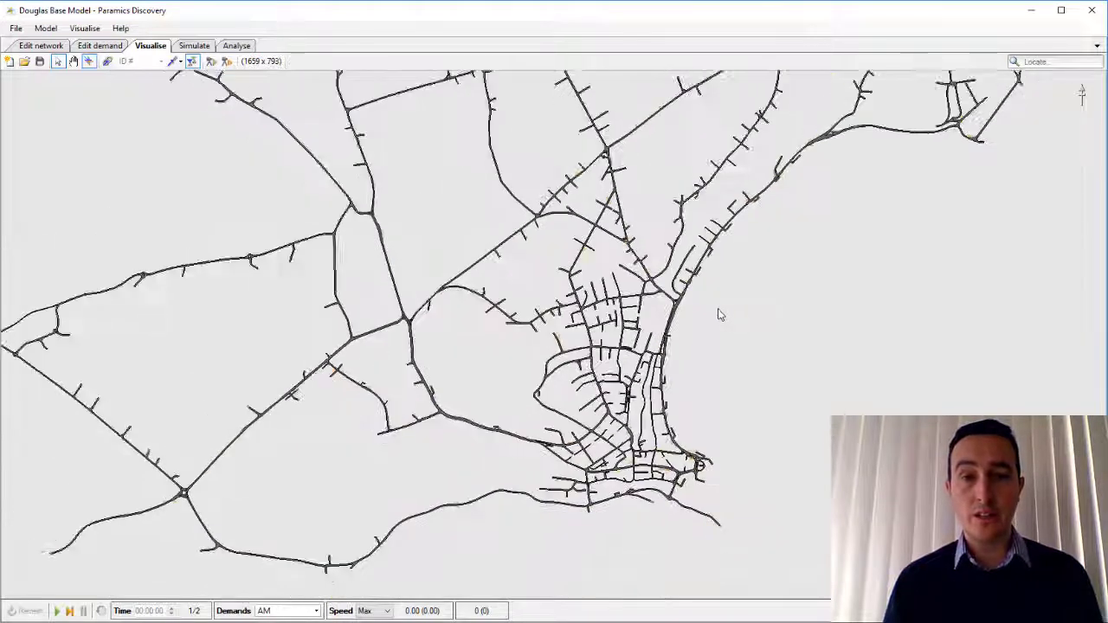
left_click_drag(739, 326, 705, 367)
scroll(741, 346, "down", 2)
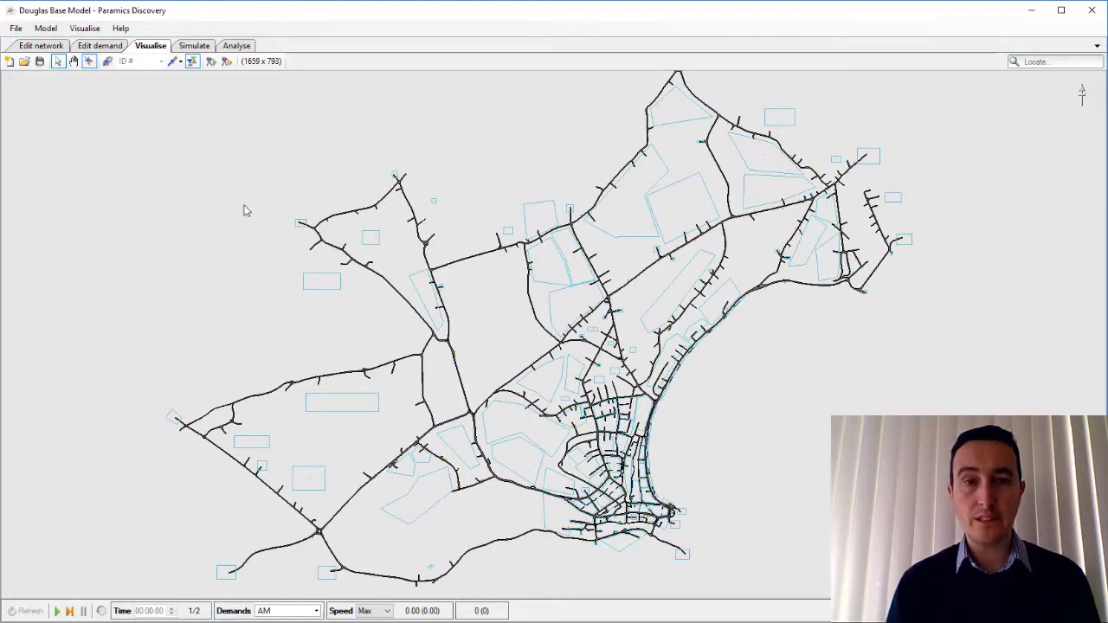
Review the AM demand matrix down to its totals row and the Zone 1 AM profile for 08:00 to 10:00.
left_click(102, 49)
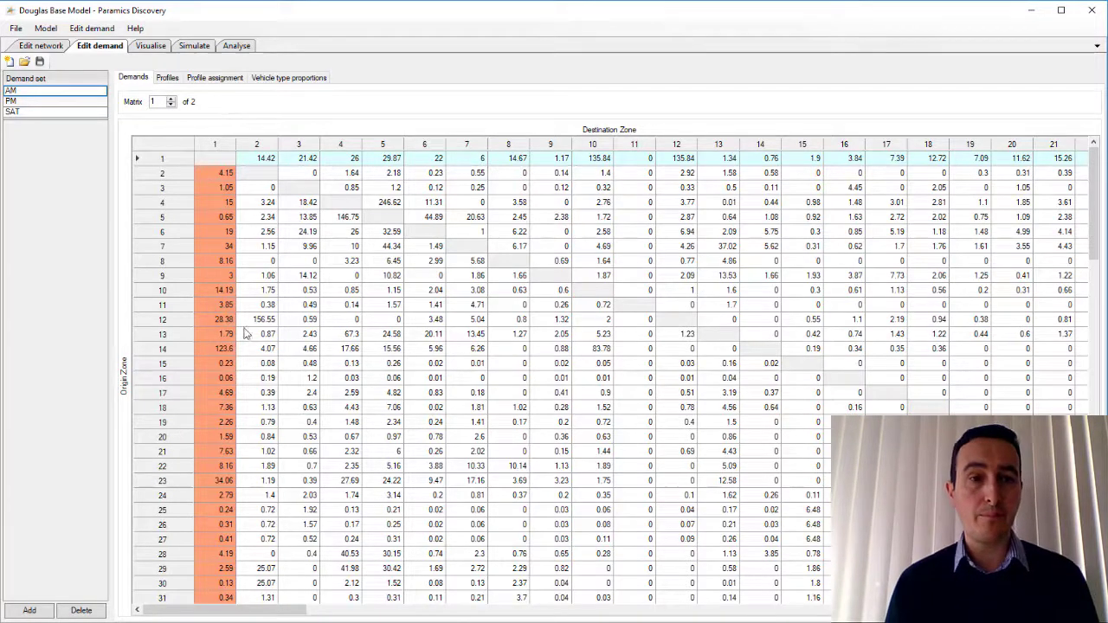
scroll(297, 338, "down", 20)
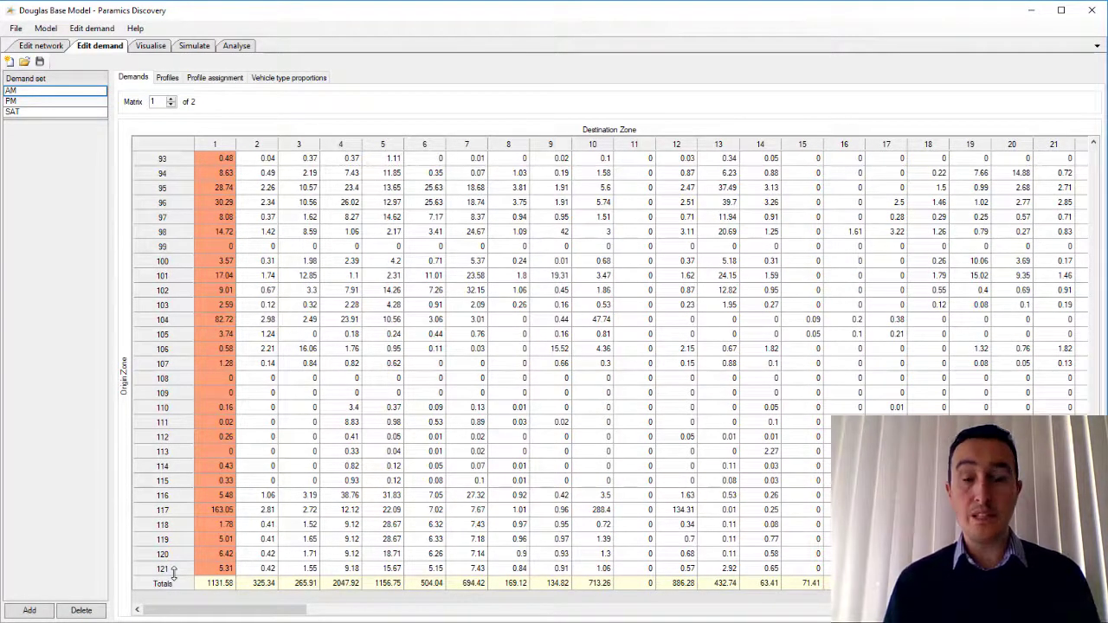
left_click(167, 78)
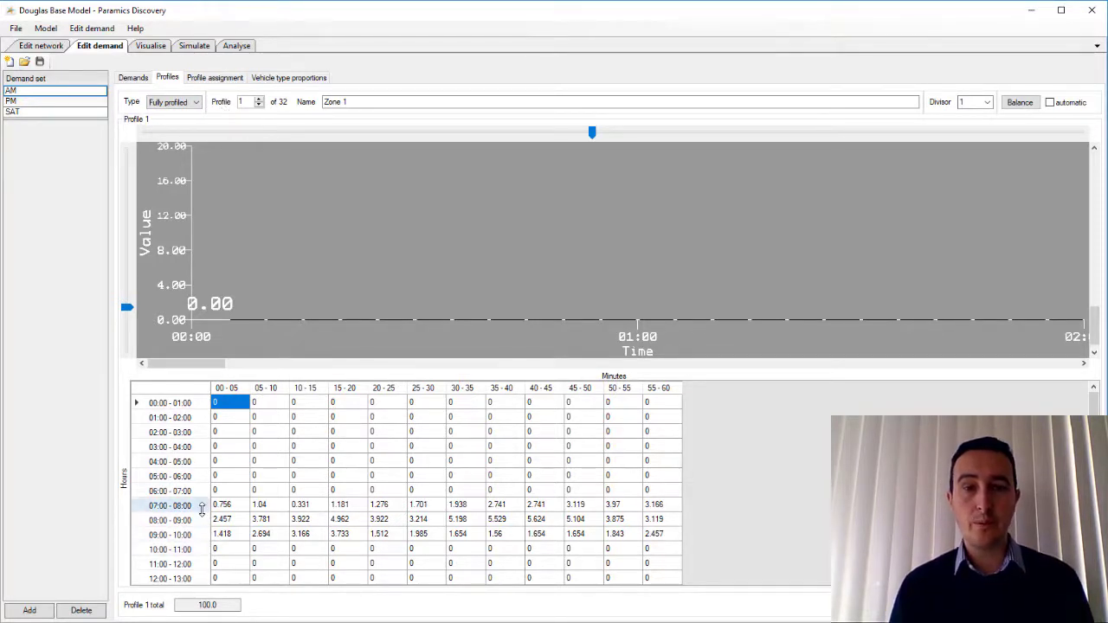
left_click(615, 363)
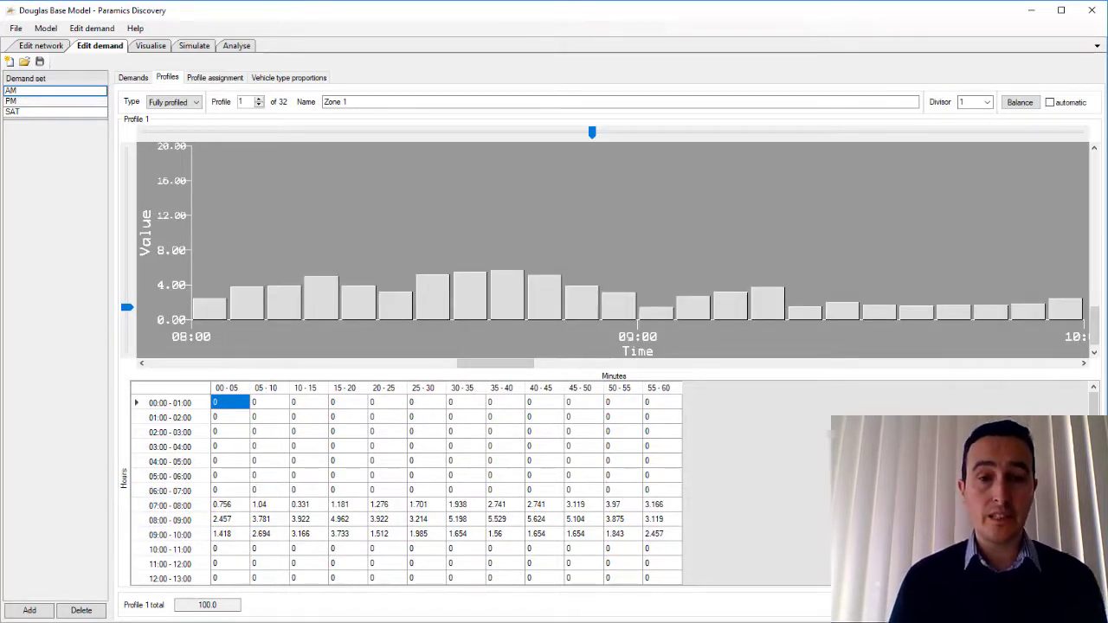
Review the PM demand set's Zone 1 profile, including its 16:00 to 18:00 graph.
left_click(38, 100)
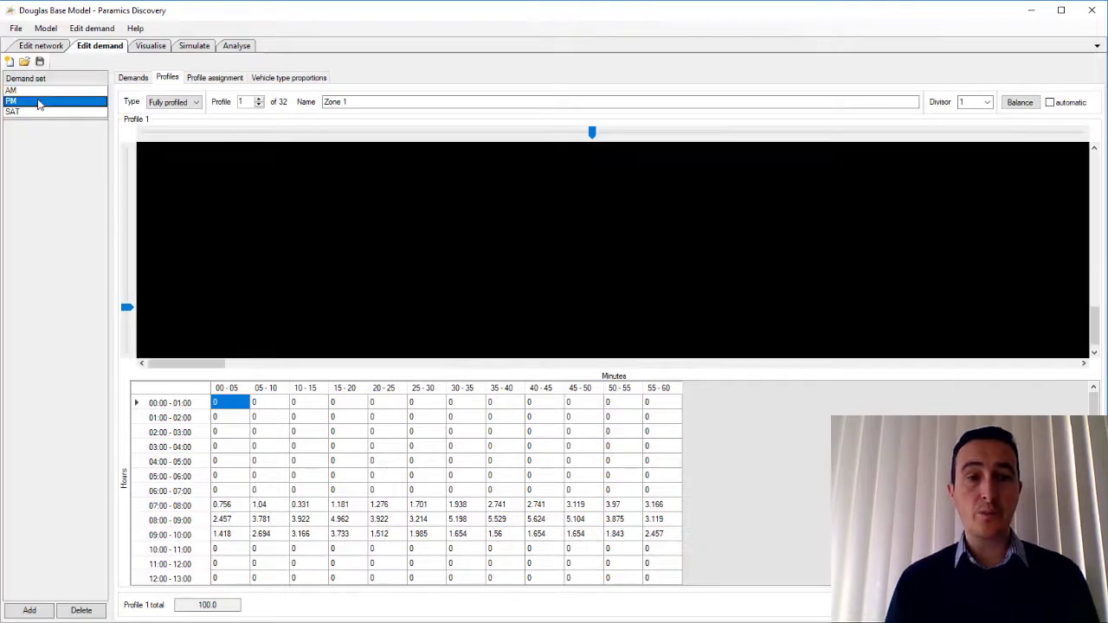
scroll(557, 456, "down", 3)
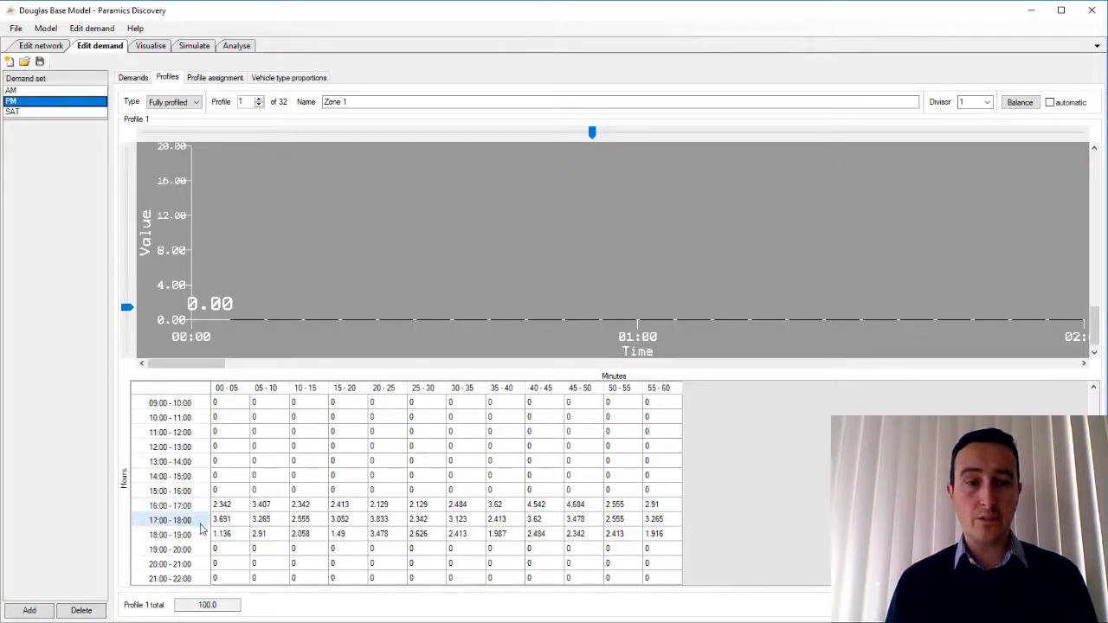
left_click(774, 366)
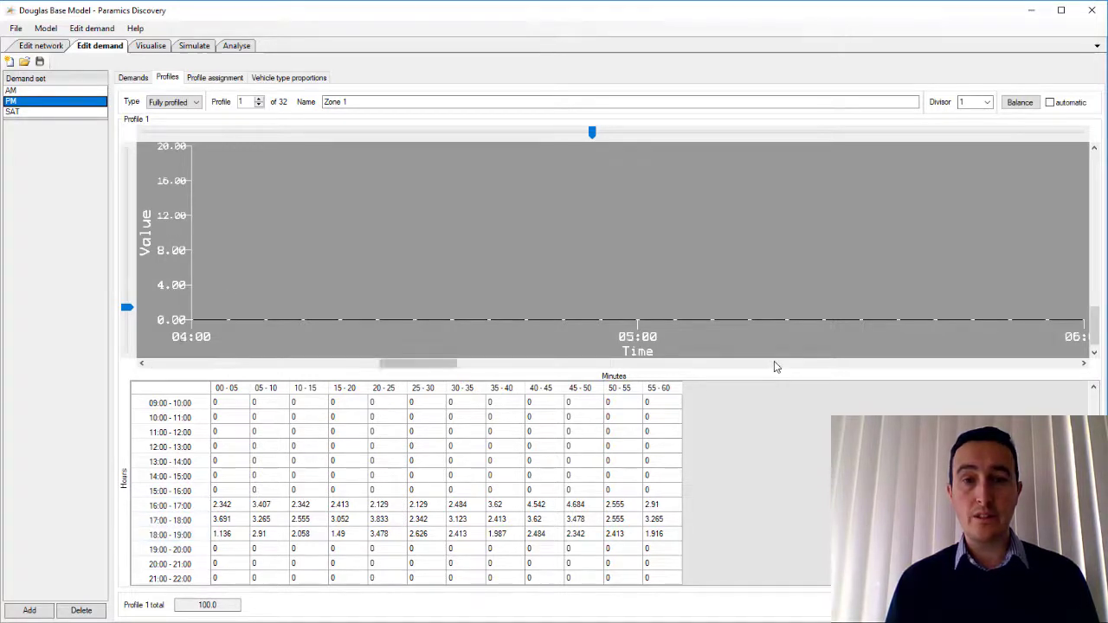
left_click(826, 369)
left_click(833, 370)
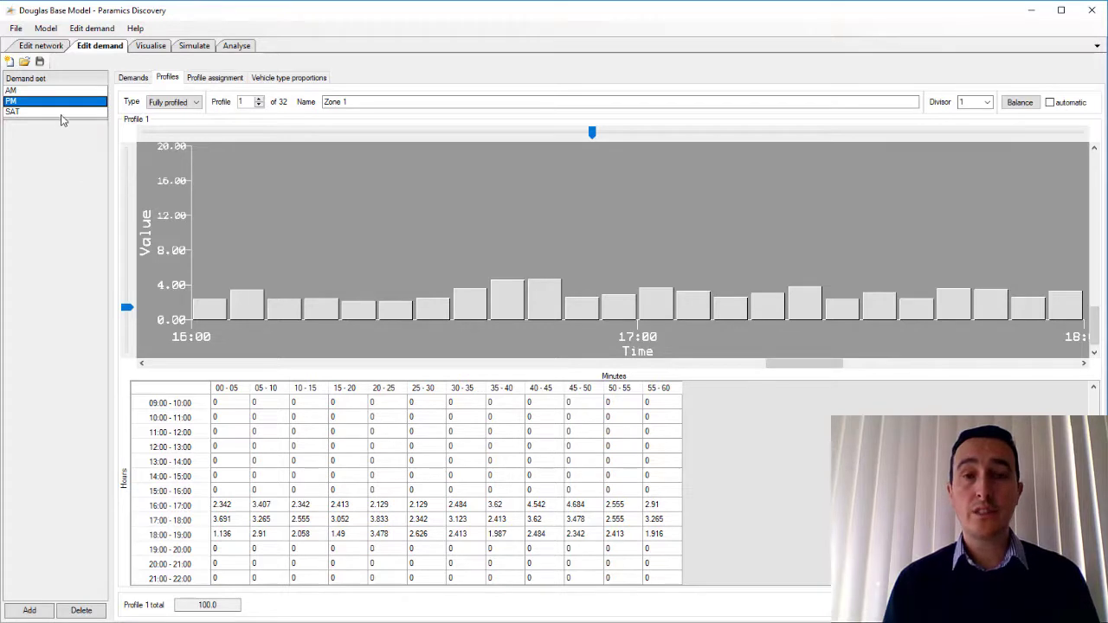
Review the SAT demand set's Zone 1 profile from 11:00 to 14:00.
left_click(35, 112)
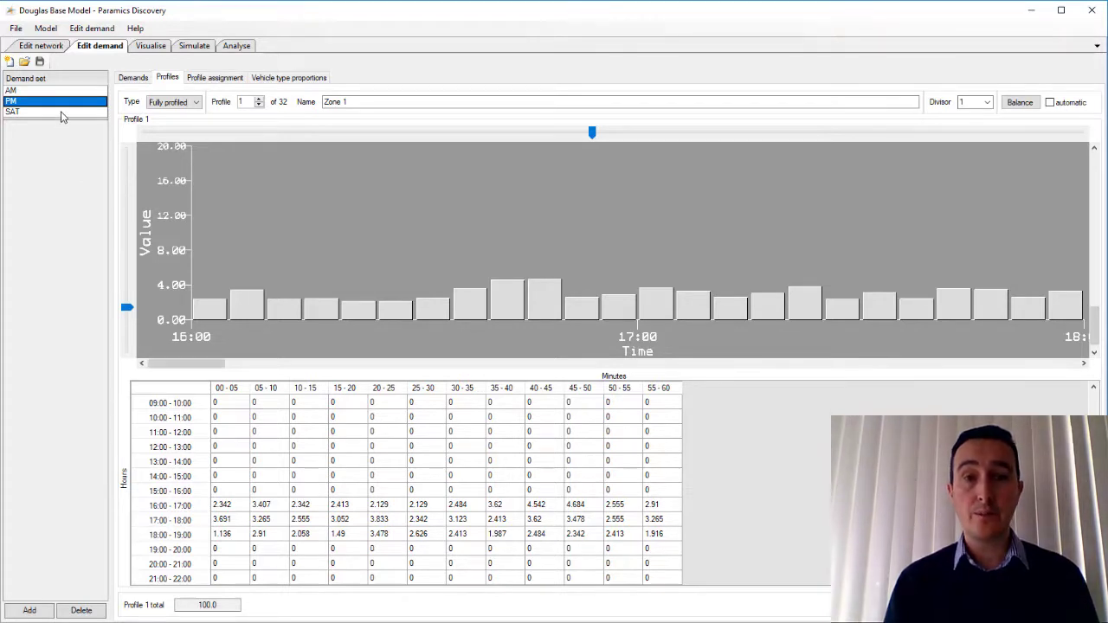
scroll(571, 448, "down", 1)
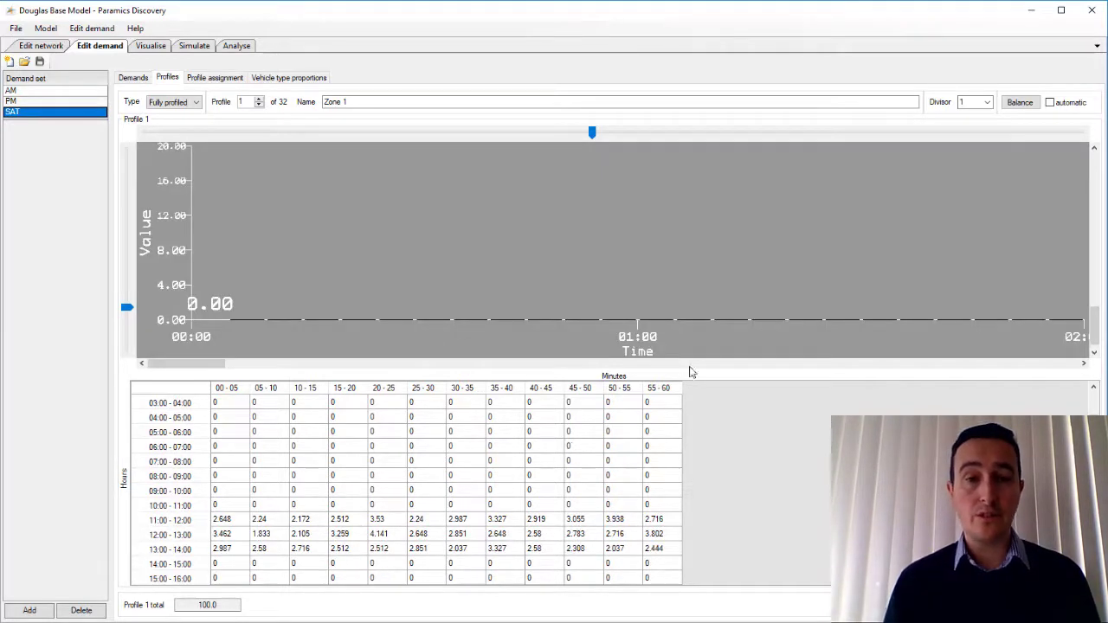
scroll(689, 367, "down", 5)
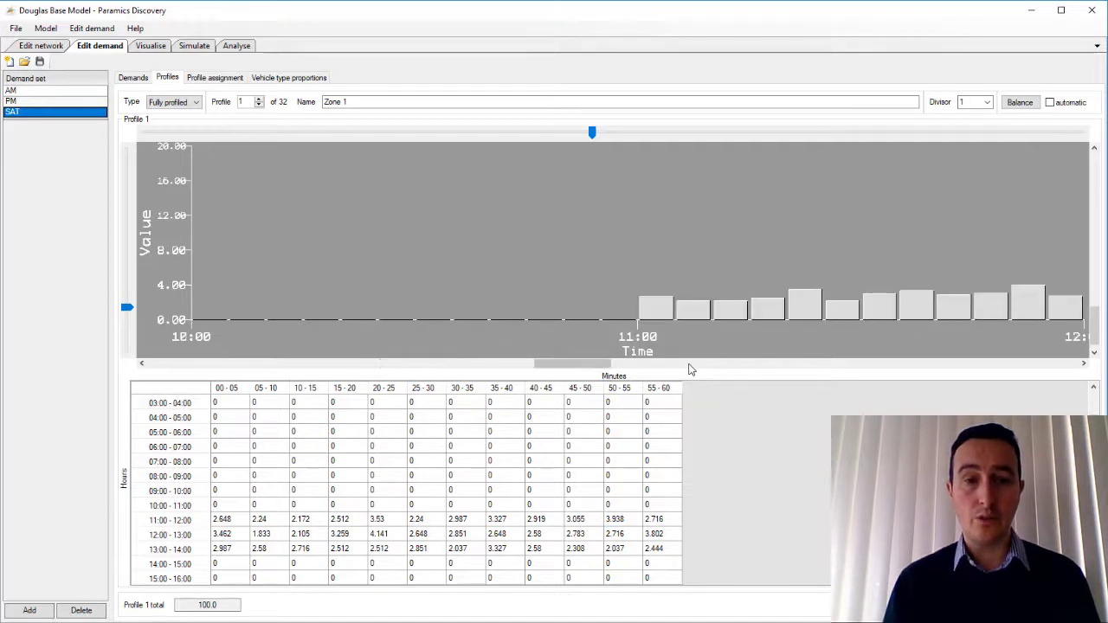
scroll(689, 367, "down", 5)
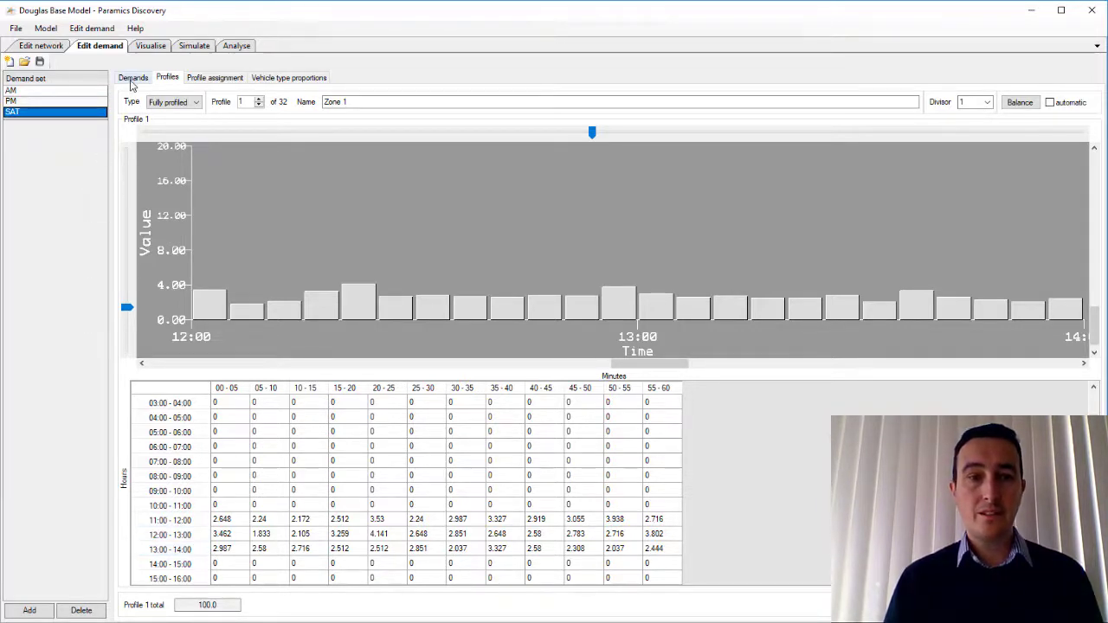
Return to the network view, and inspect the Douglas development sites in area-plan-for-the-east-draft-map-all-sites.pdf in Adobe Acrobat Reader.
left_click(148, 49)
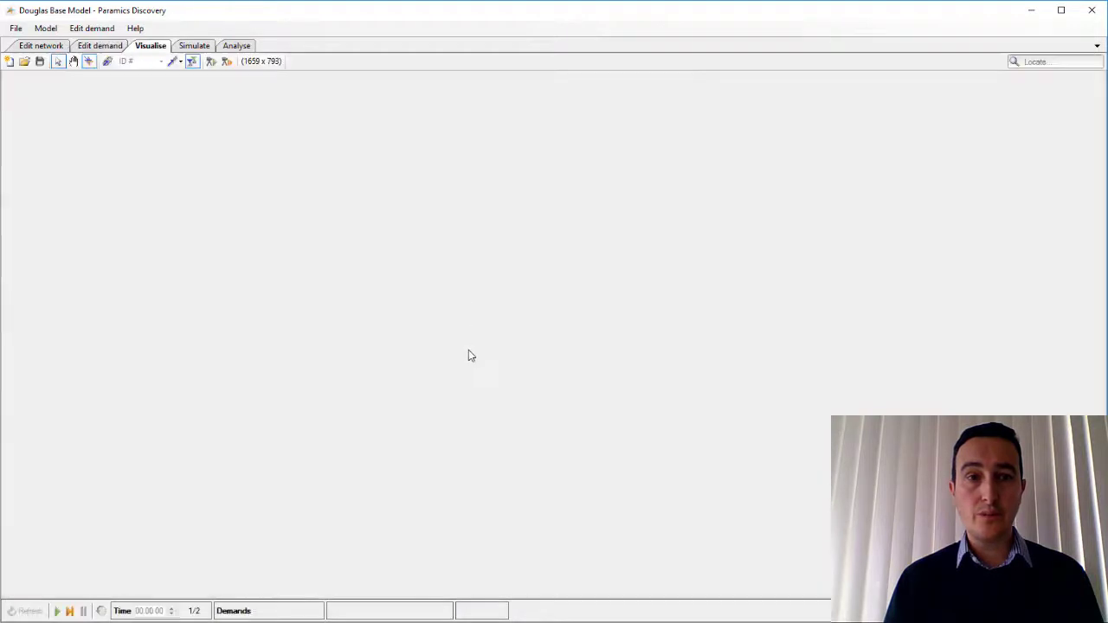
scroll(702, 377, "down", 1)
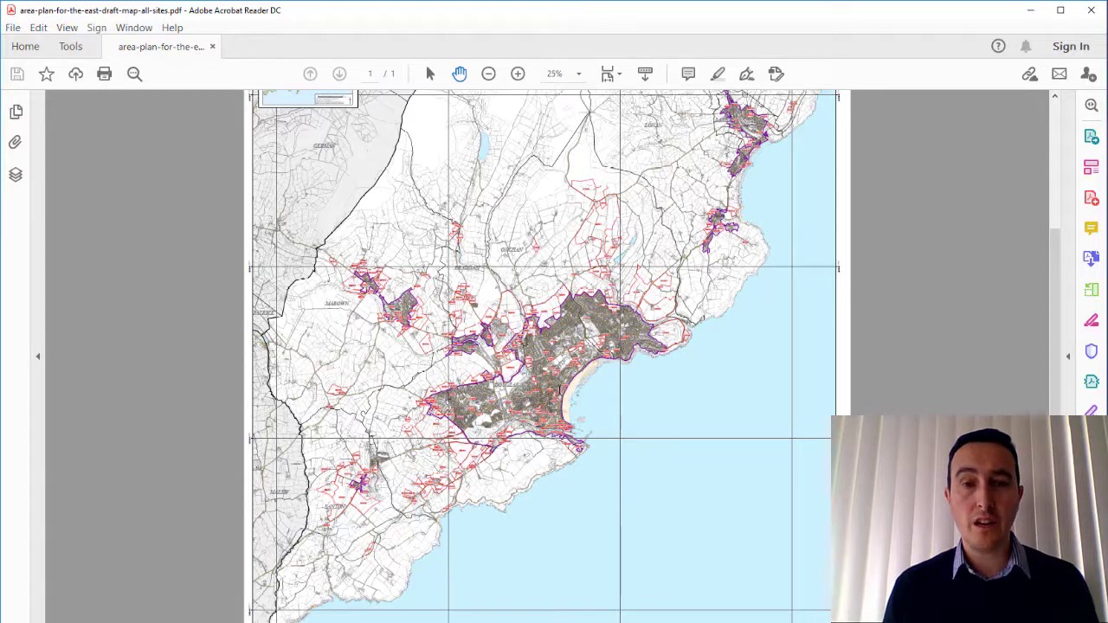
scroll(558, 379, "up", 3, "ctrl")
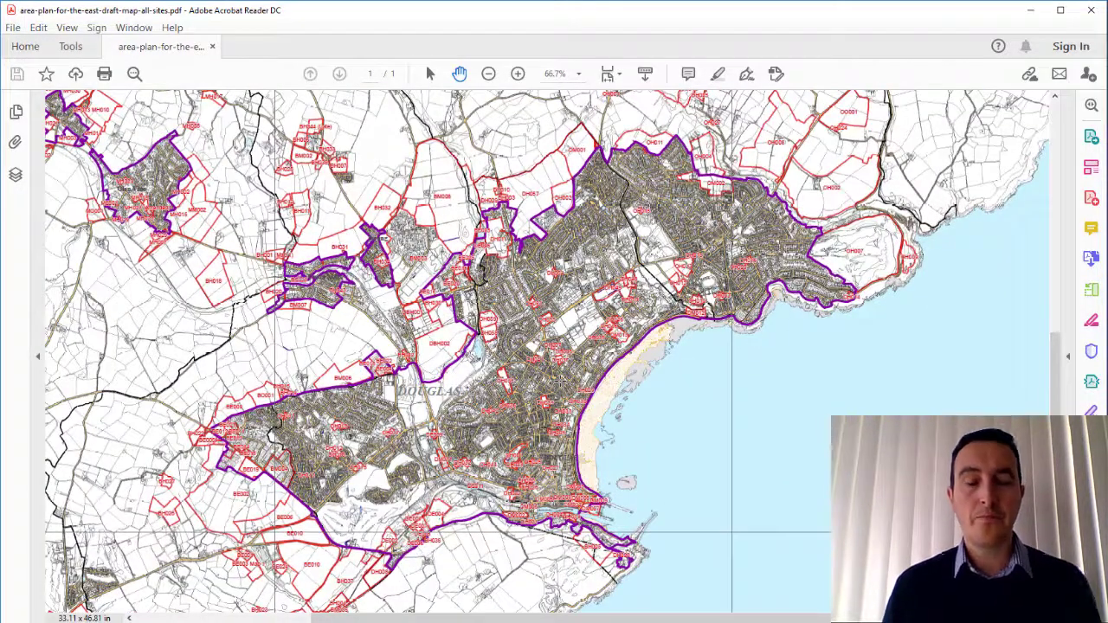
scroll(560, 380, "up", 1, "ctrl")
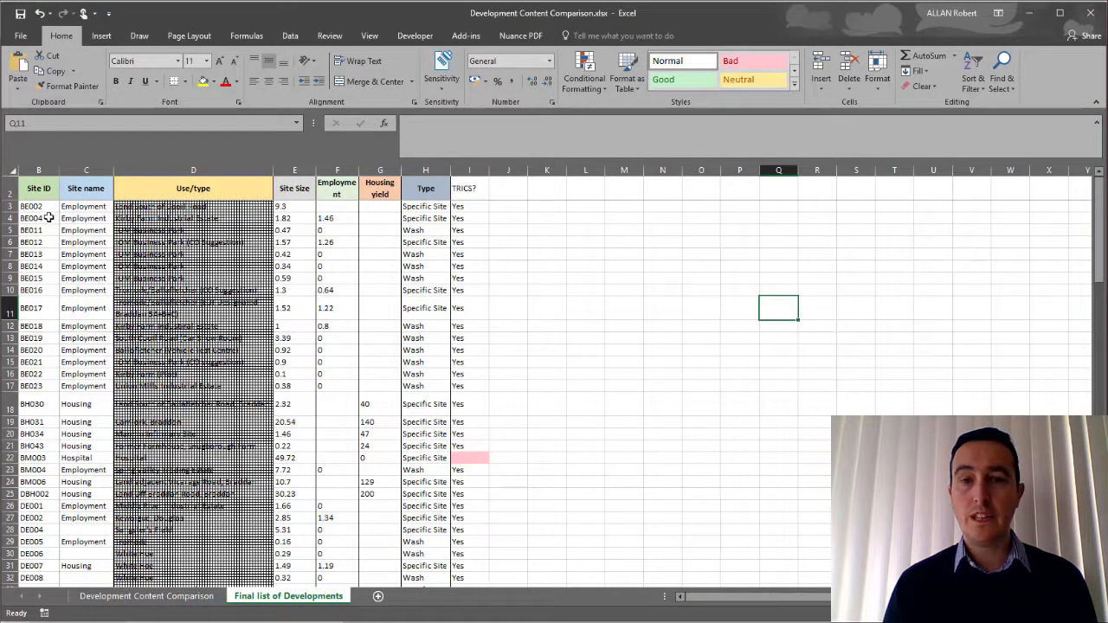
Look through the Final list of Developments sheet in Development Content Comparison.xlsx in Excel.
scroll(32, 441, "down", 2)
scroll(32, 441, "down", 4)
scroll(32, 442, "up", 6)
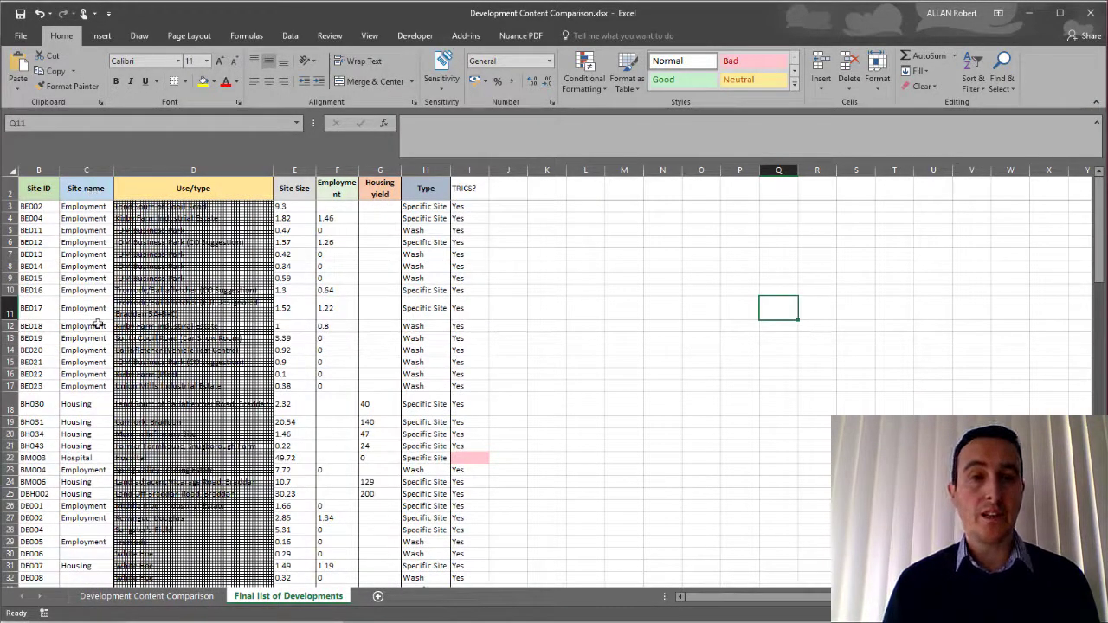
scroll(91, 366, "down", 3)
scroll(91, 365, "up", 3)
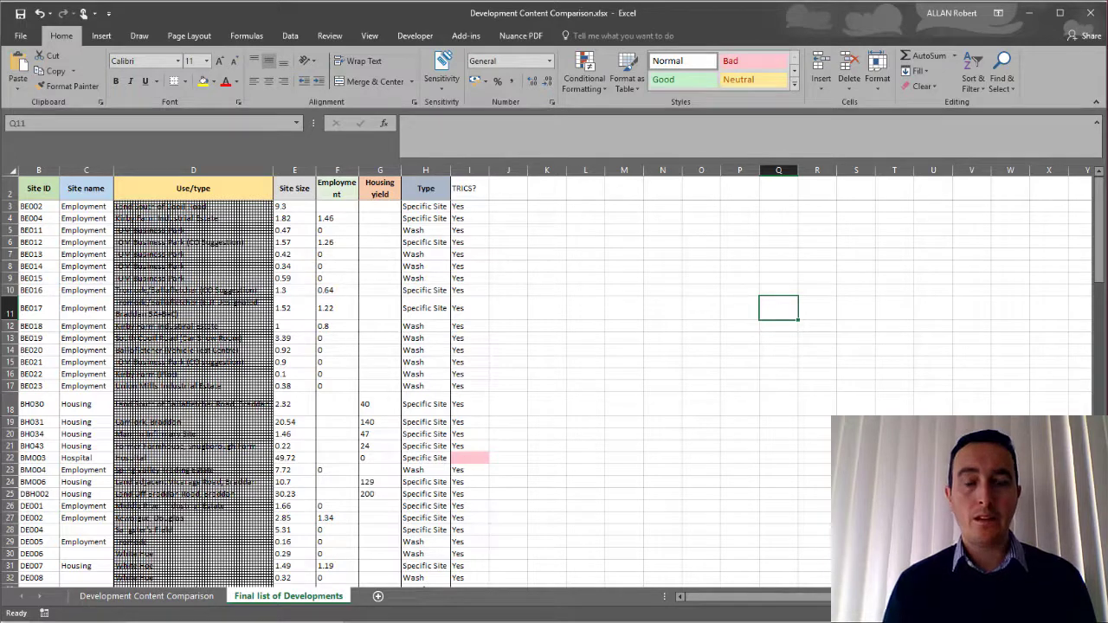
Switch to All Sites With Trips_V5_Linked.xlsx and review the light and heavy vehicle trip tables for sites DH025, DH026 and DH027.
key("alt+Tab")
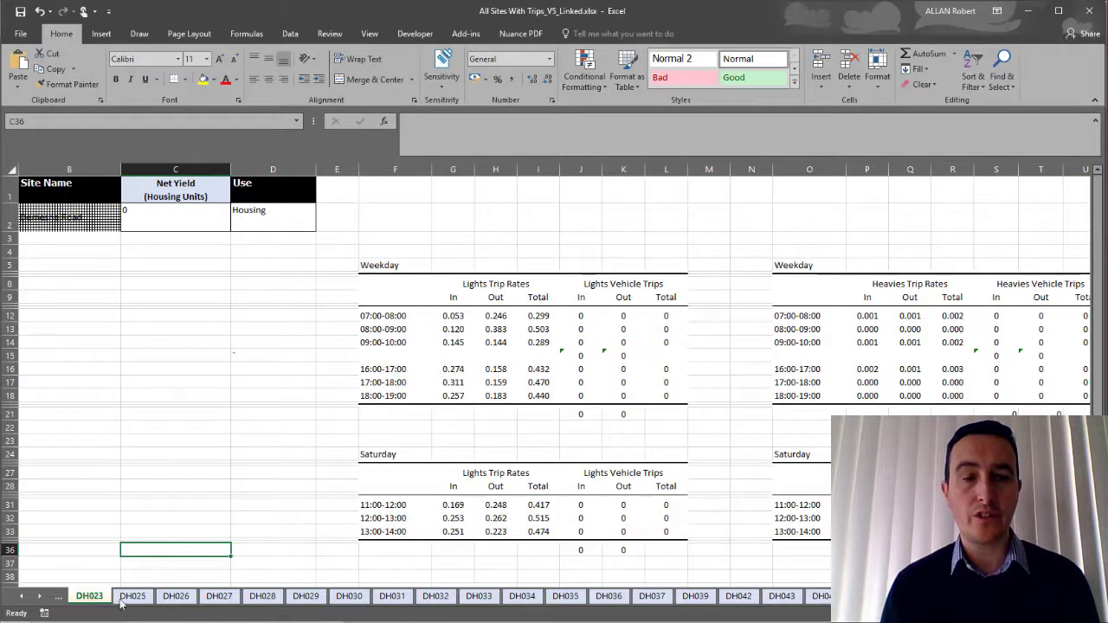
left_click(219, 597, "ctrl")
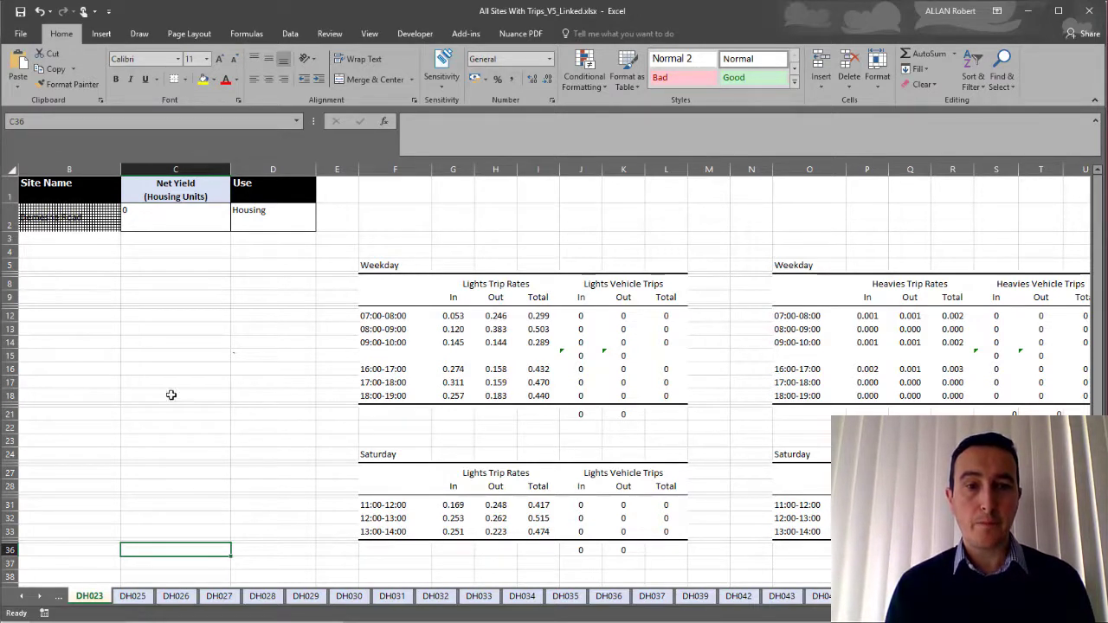
left_click(134, 599)
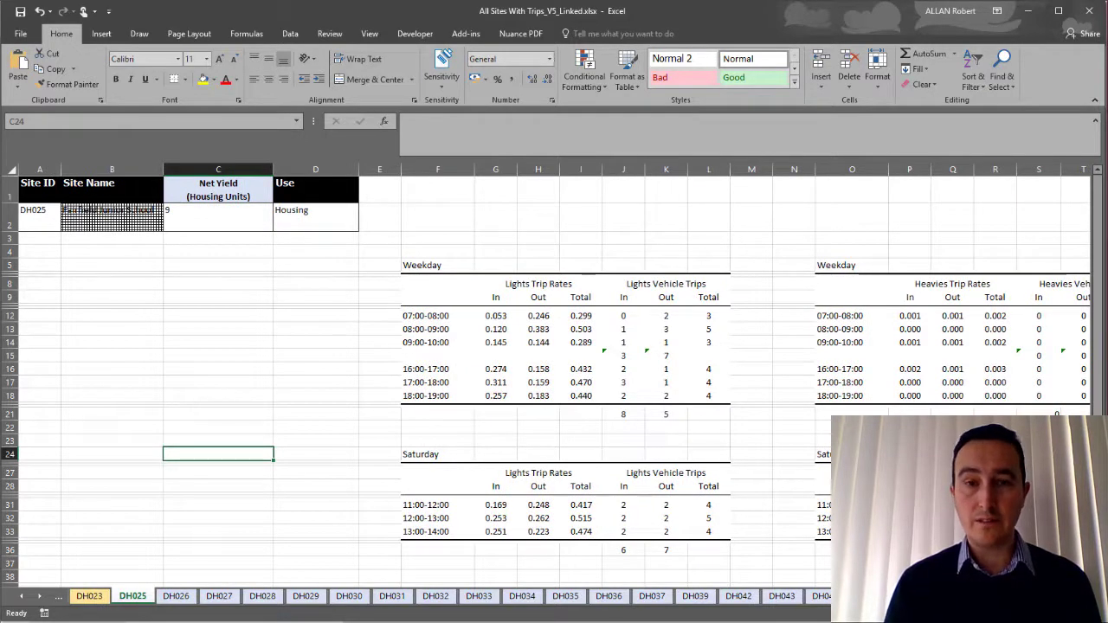
scroll(554, 372, "right", 3)
scroll(553, 372, "right", 1)
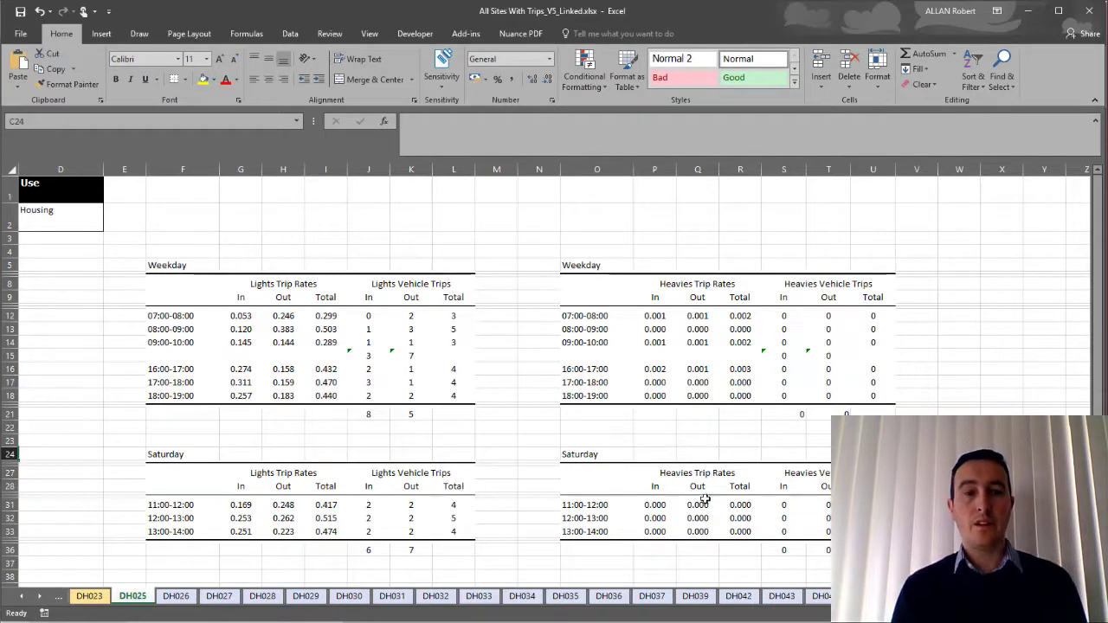
left_click(172, 595)
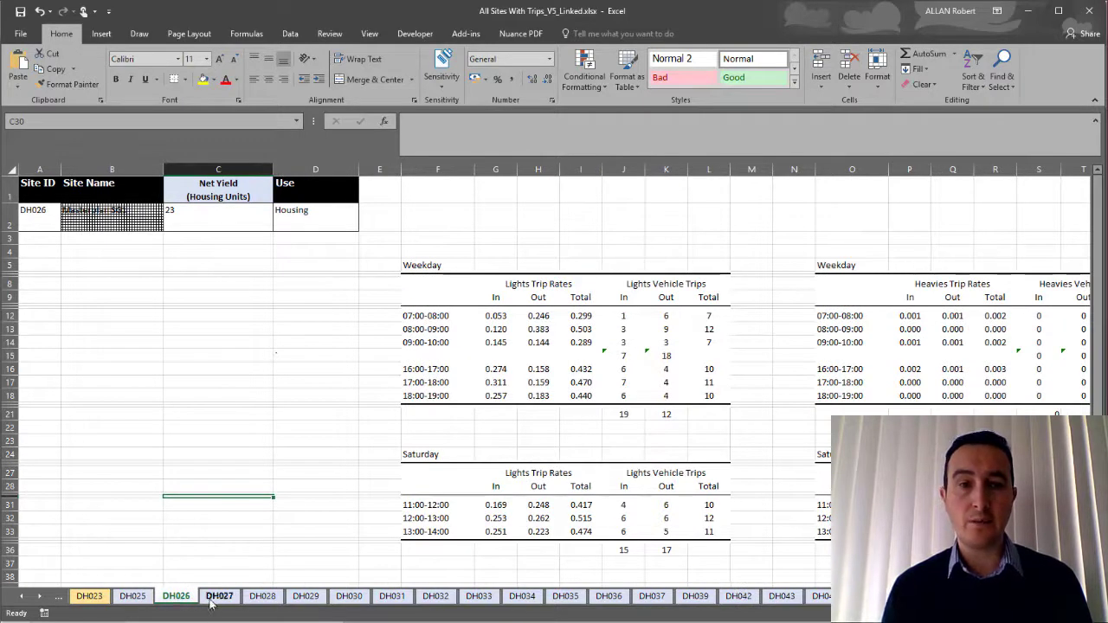
left_click(212, 599)
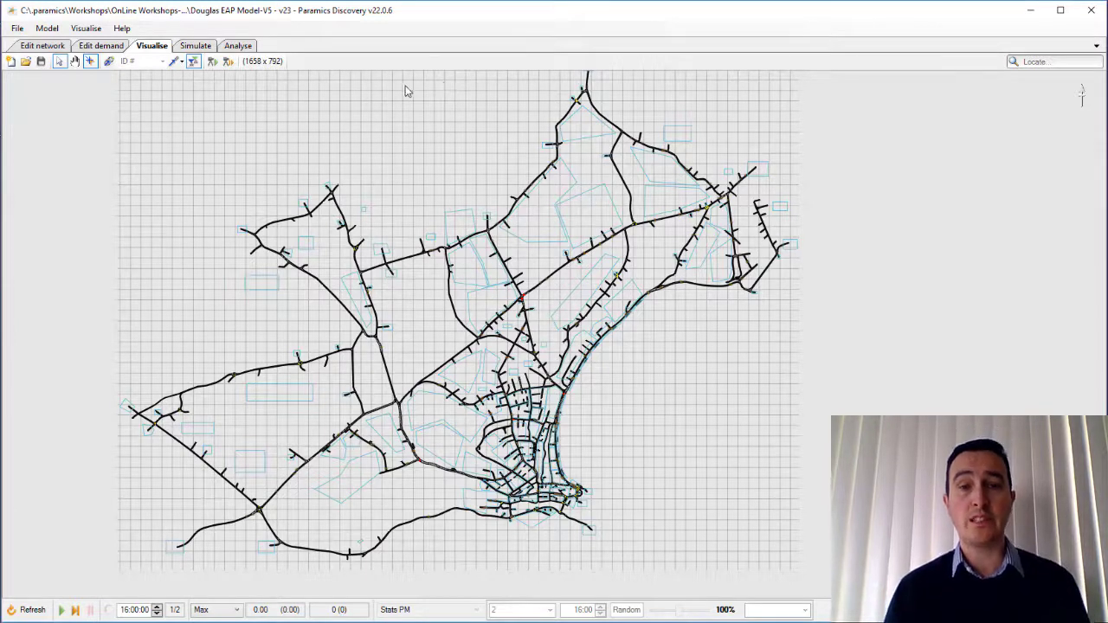
In the Douglas EAP Model-V5 in Paramics Discovery, examine Matrix 1 of the AM and AM Dev demand sets across all zones.
left_click(101, 46)
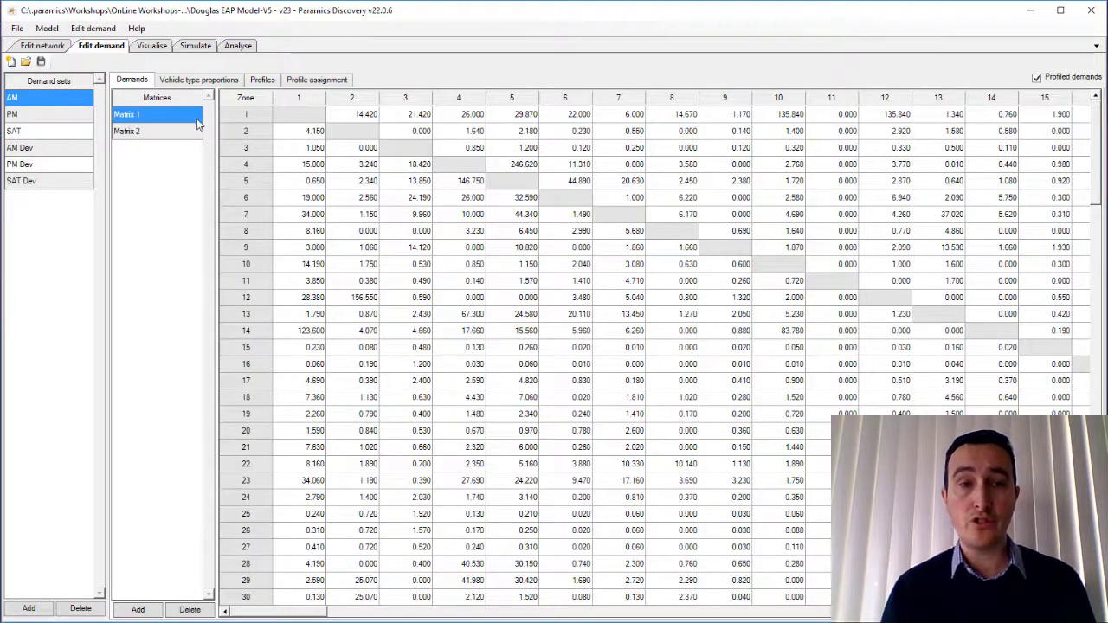
left_click_drag(1096, 121, 1096, 588)
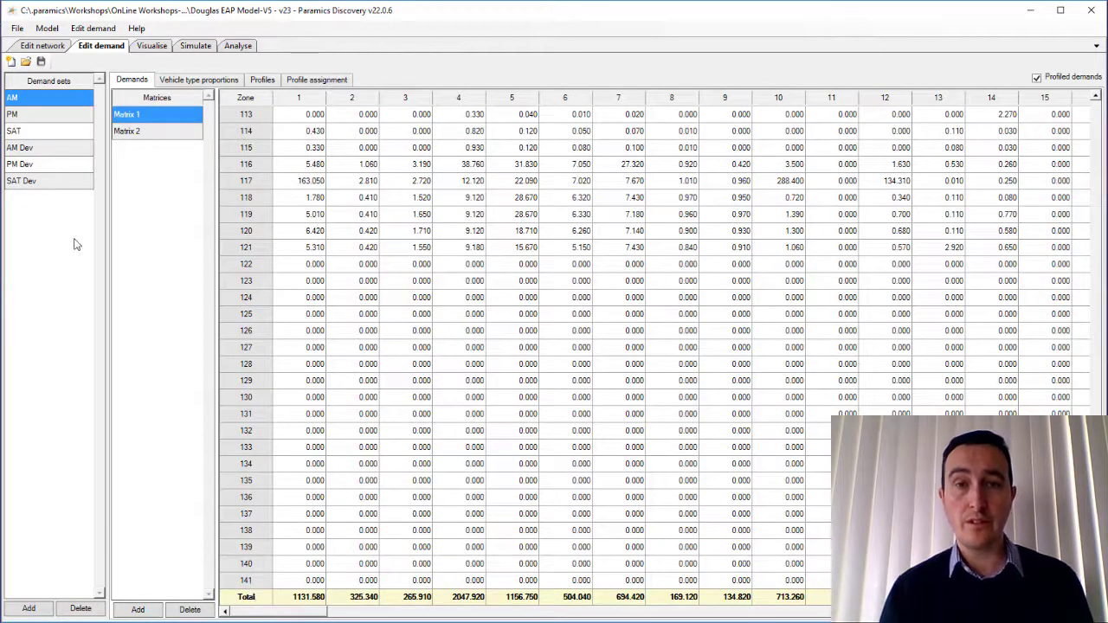
left_click(50, 150)
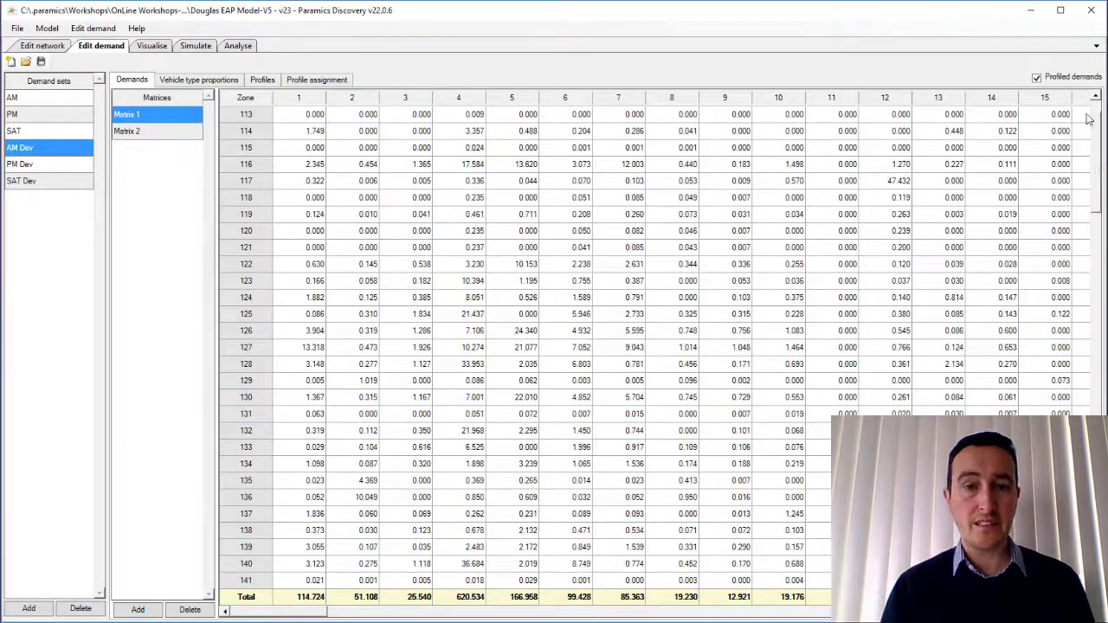
scroll(1095, 117, "up", 20)
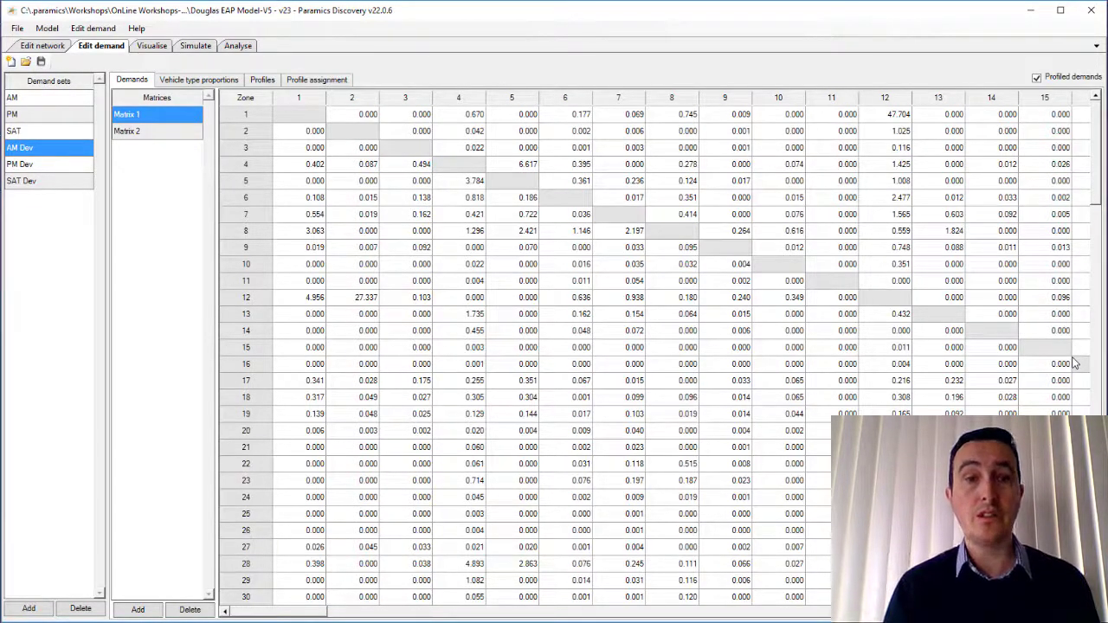
Review the remaining zones of Matrix 1 in the AM Dev demand set and look through its list of demand profiles.
left_click_drag(1099, 266, 1096, 373)
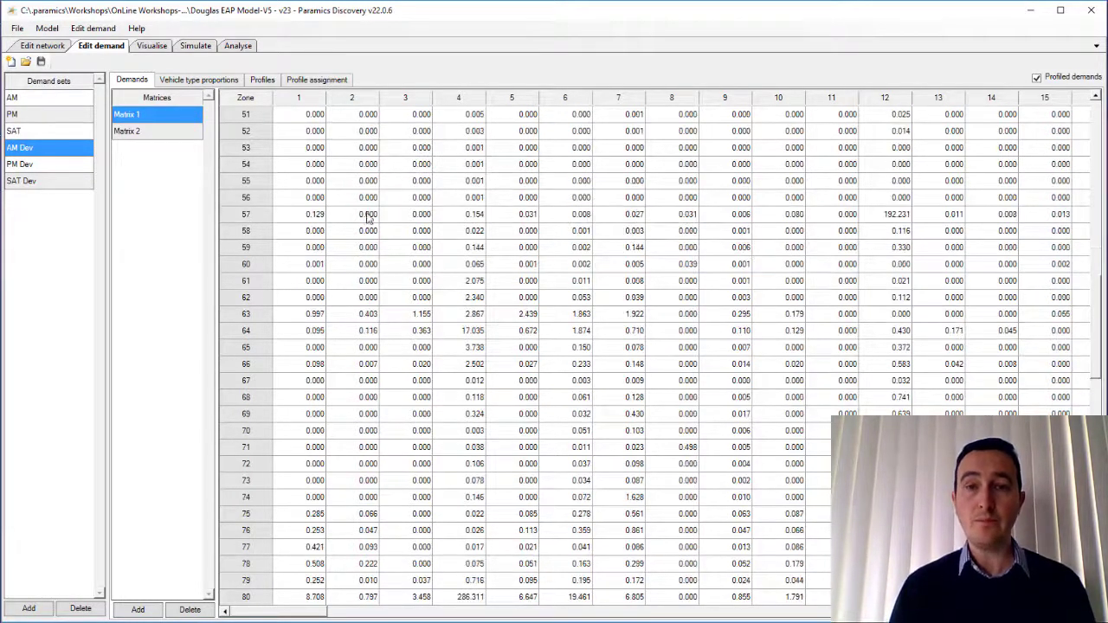
left_click(263, 80)
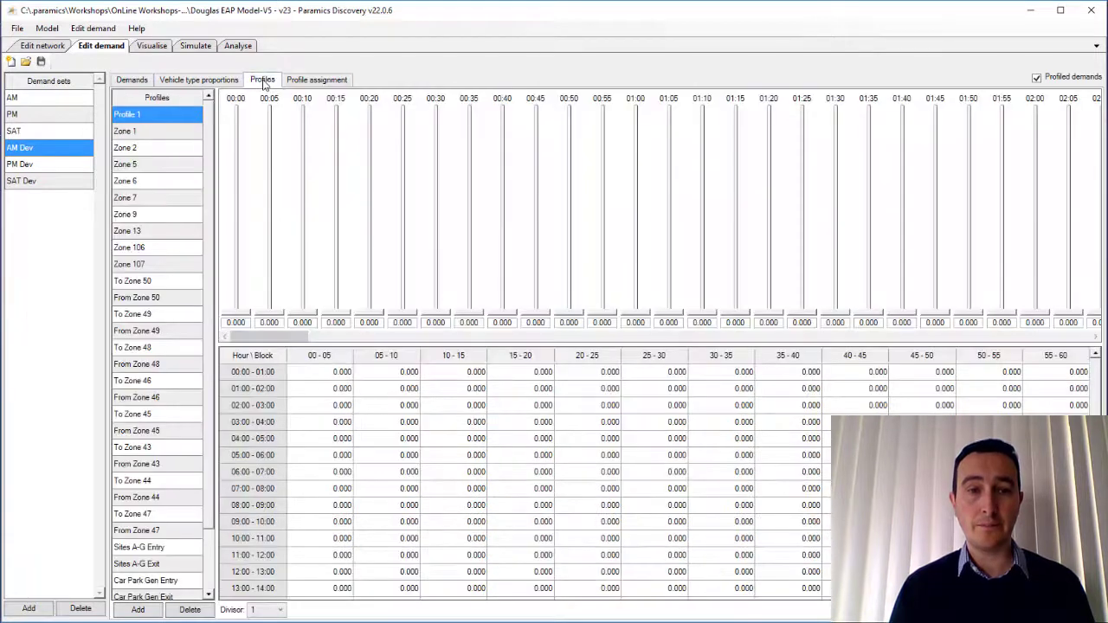
left_click_drag(210, 143, 218, 303)
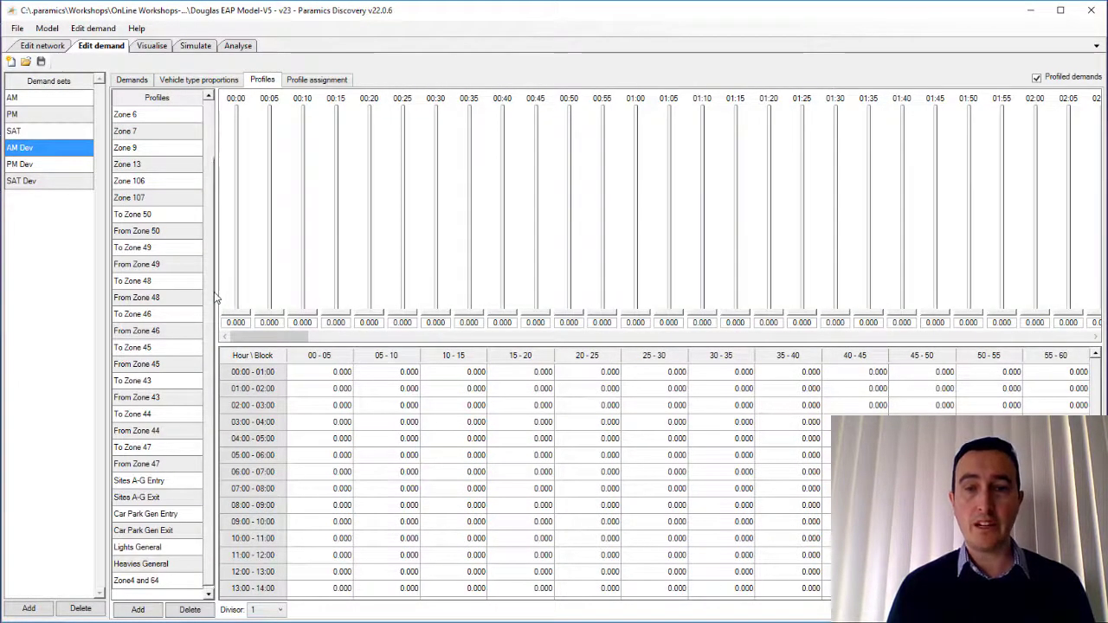
left_click(209, 164)
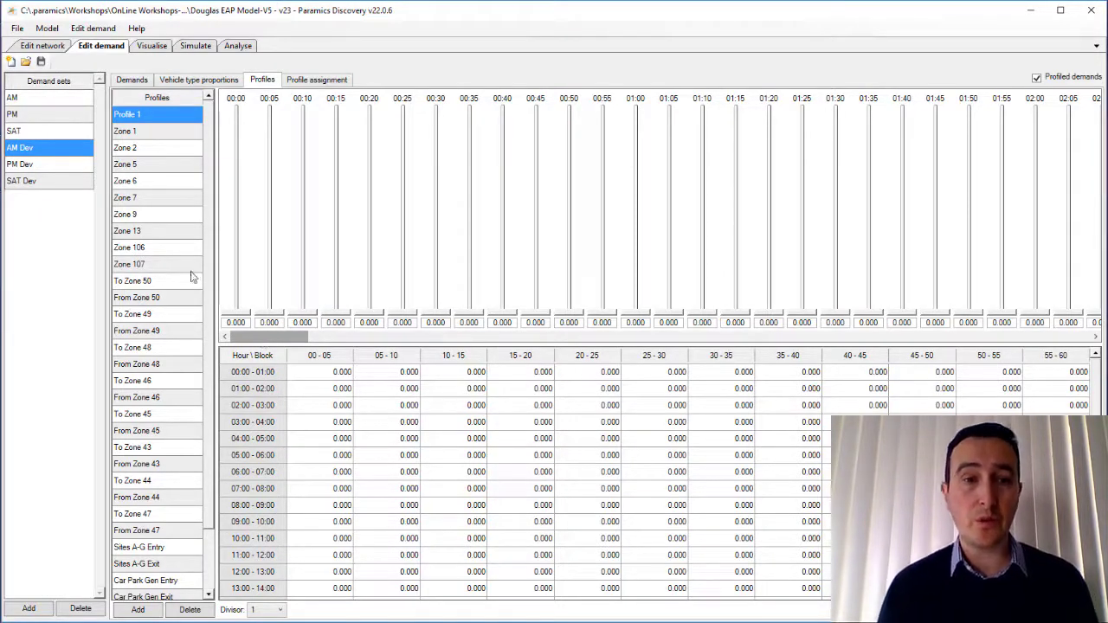
Review the simulation run configurations and the AM Dev, PM Dev and SAT Dev model runs.
left_click(210, 48)
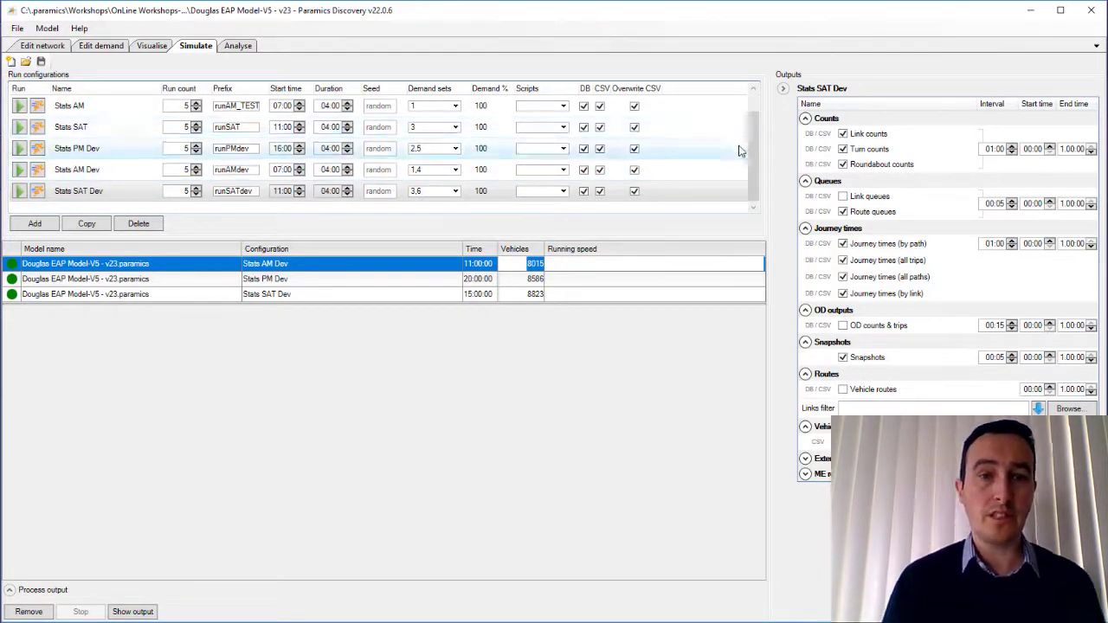
scroll(756, 161, "up", 1)
scroll(750, 160, "down", 1)
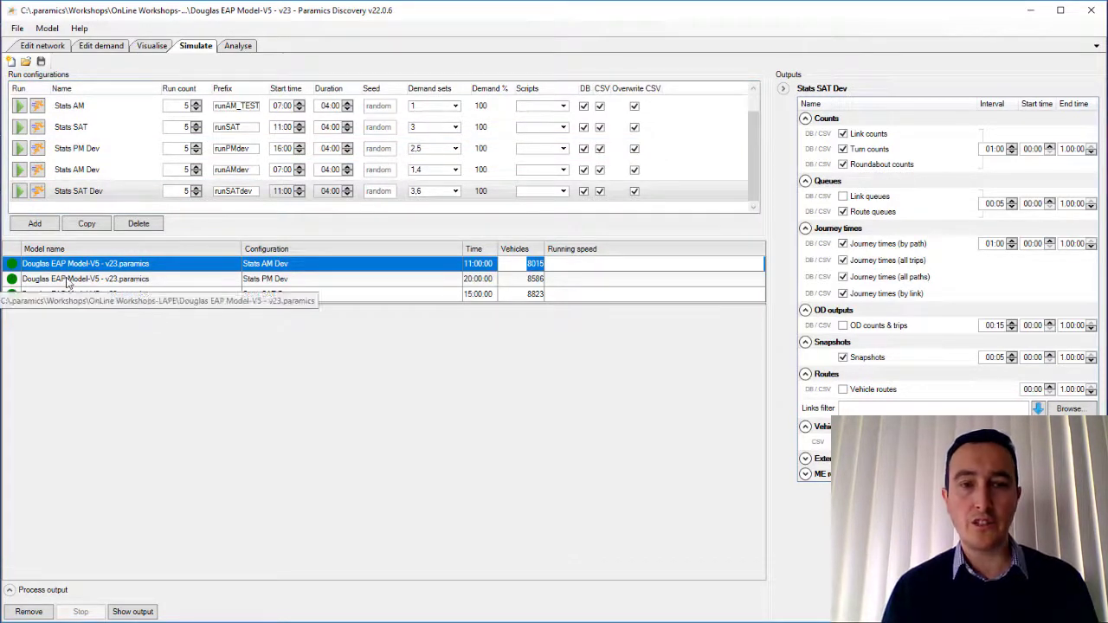
Visualise the network with the runAMdev-001 snapshots and display the 07:30:00 collection time.
left_click(152, 45)
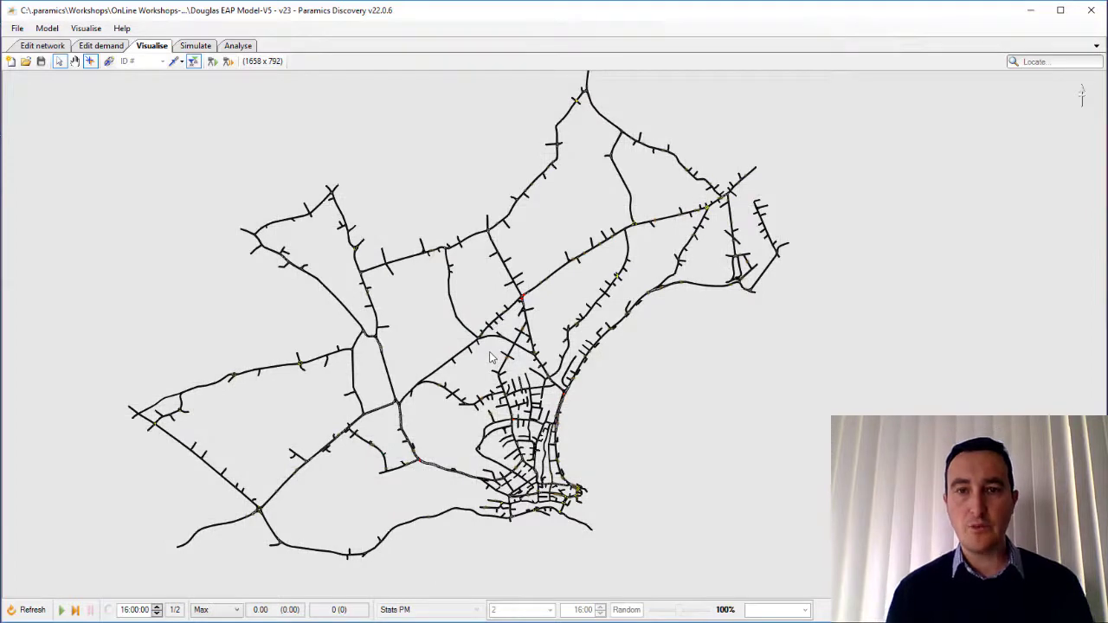
left_click(89, 30)
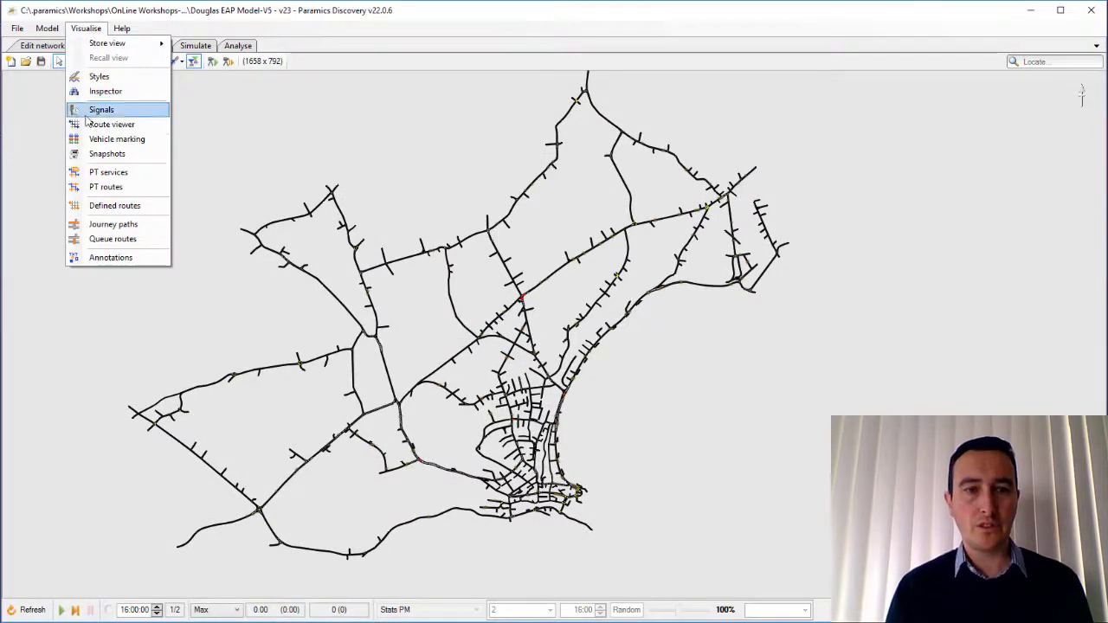
left_click(103, 154)
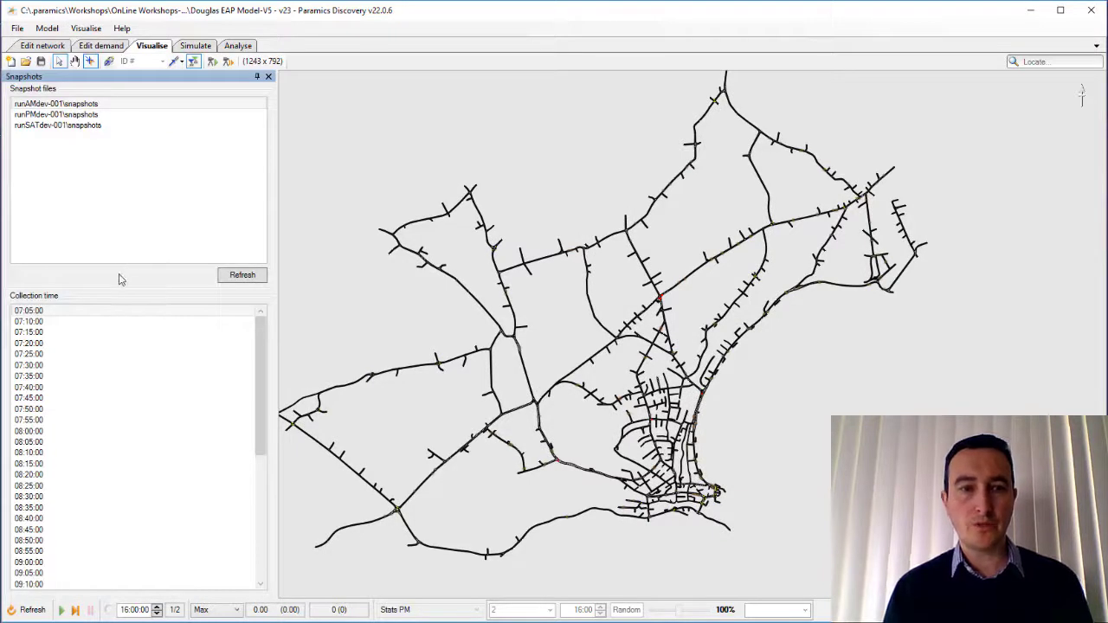
left_click(47, 105)
left_click(168, 367)
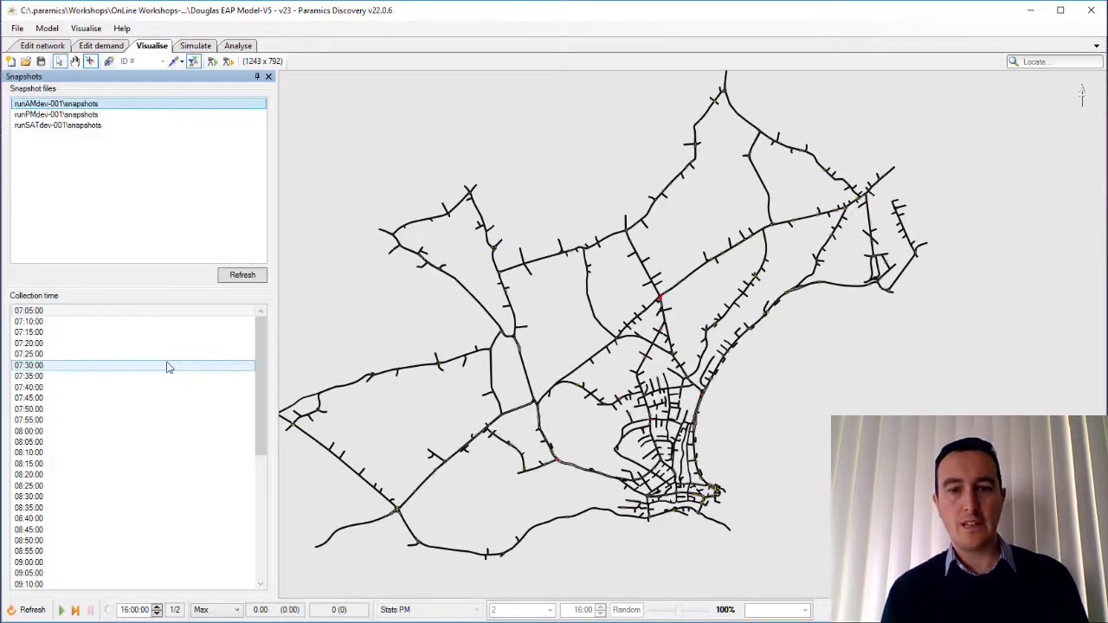
left_click(90, 375)
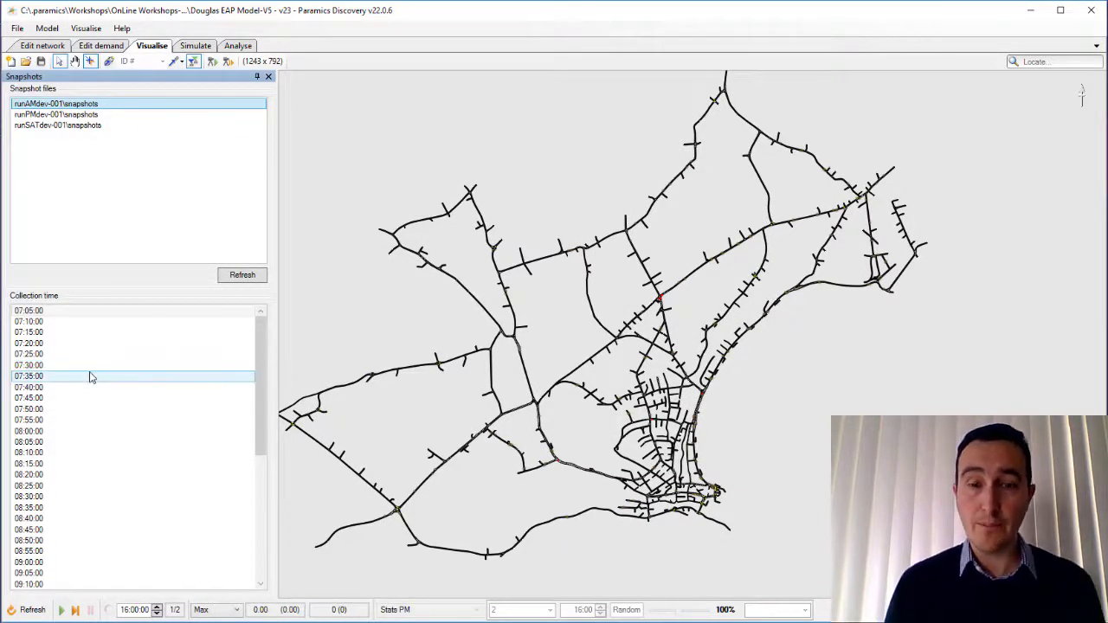
left_click(81, 343)
left_click(52, 354)
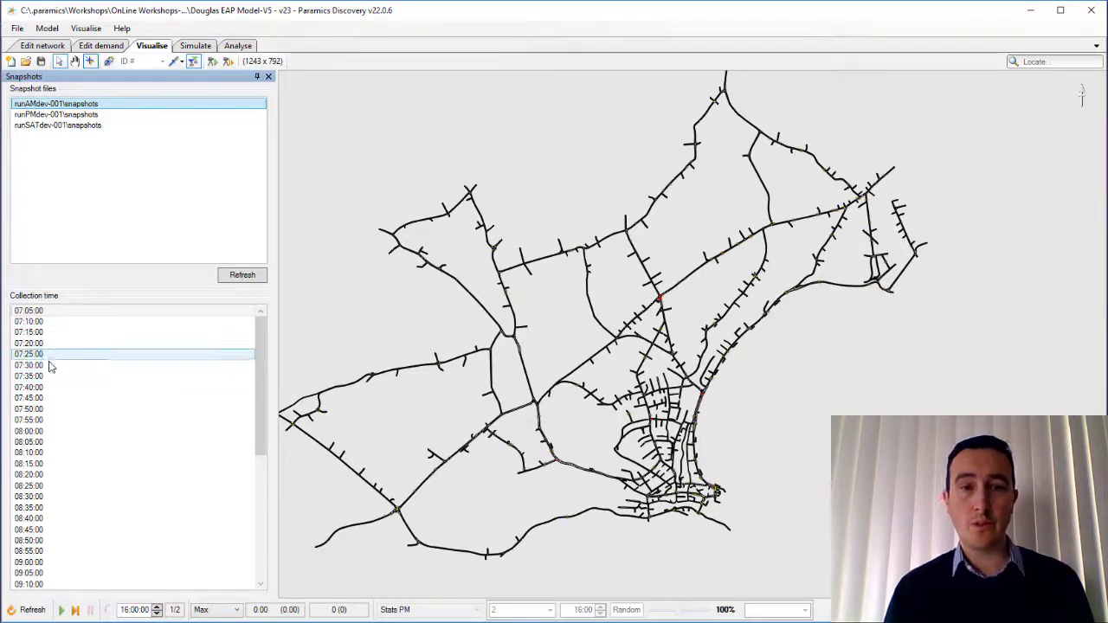
left_click(49, 365)
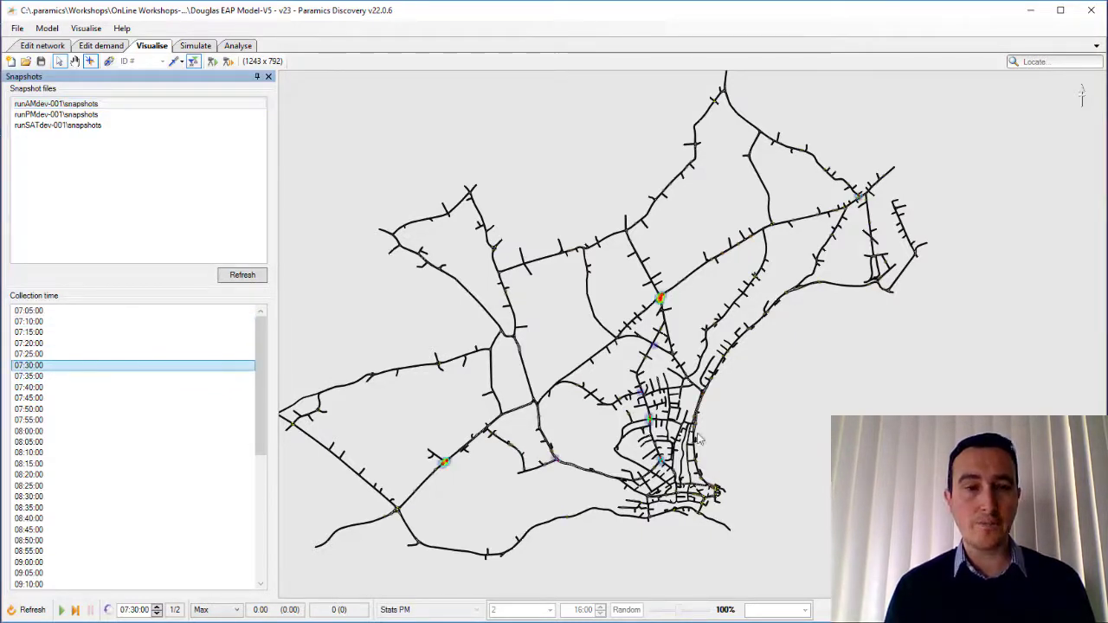
Display the AM Dev snapshots for 07:45:00, 08:00:00 and 08:15:00, and list the collection times of runSATdev-001.
left_click(39, 399)
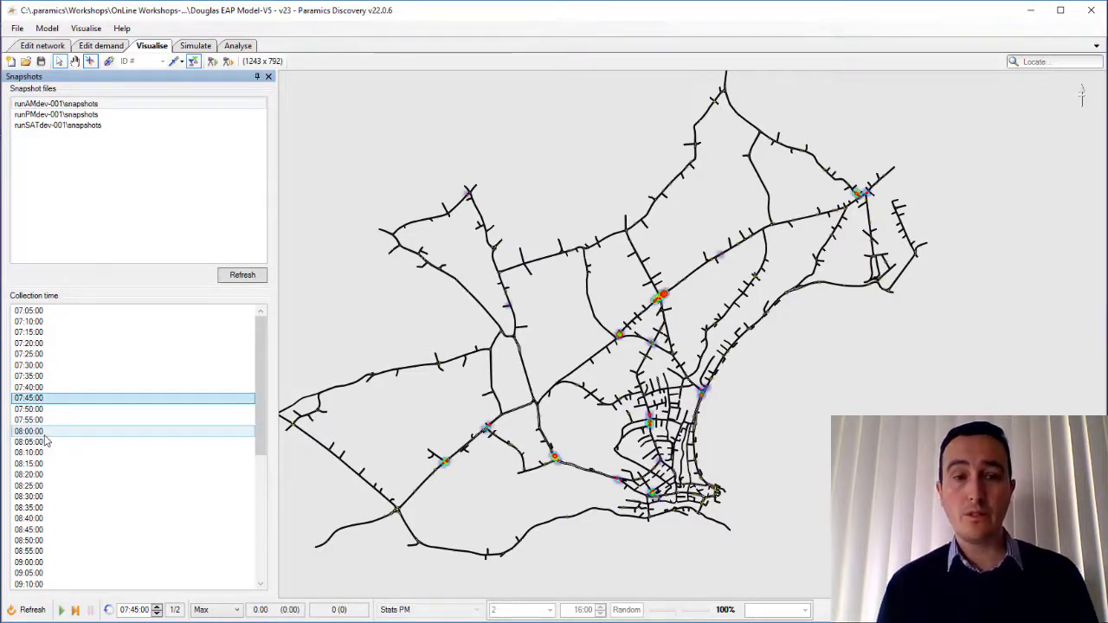
left_click(43, 432)
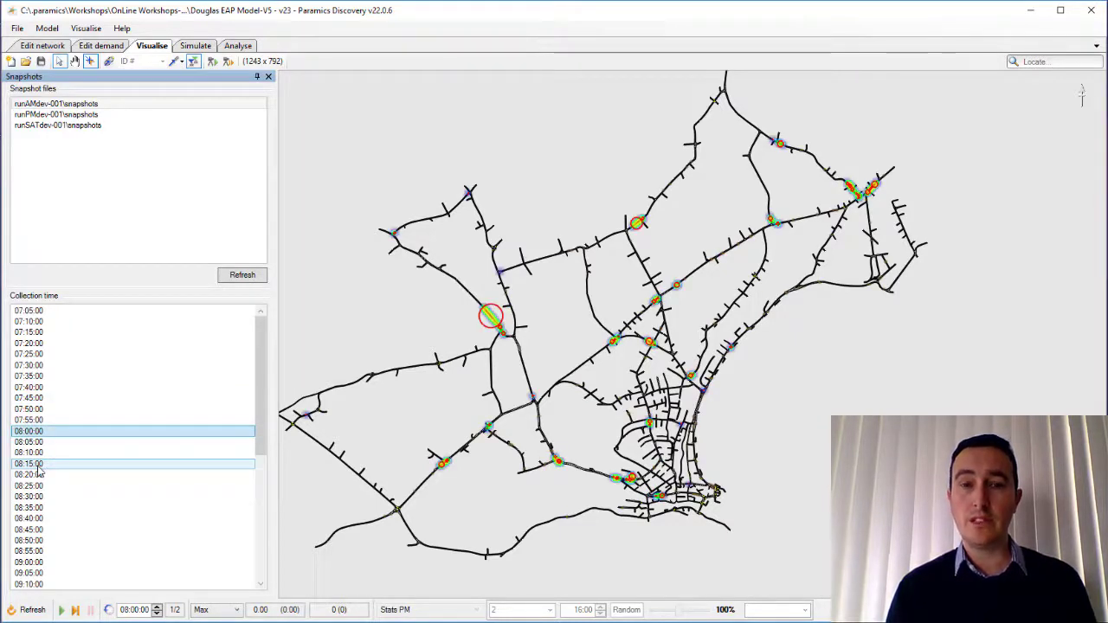
left_click(39, 466)
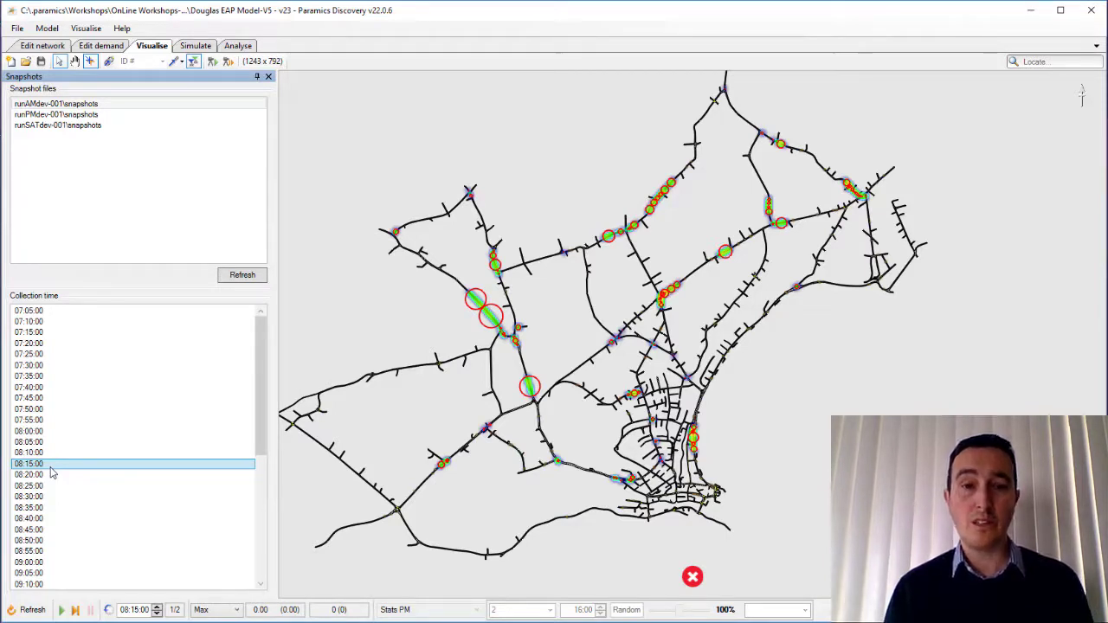
left_click(85, 126)
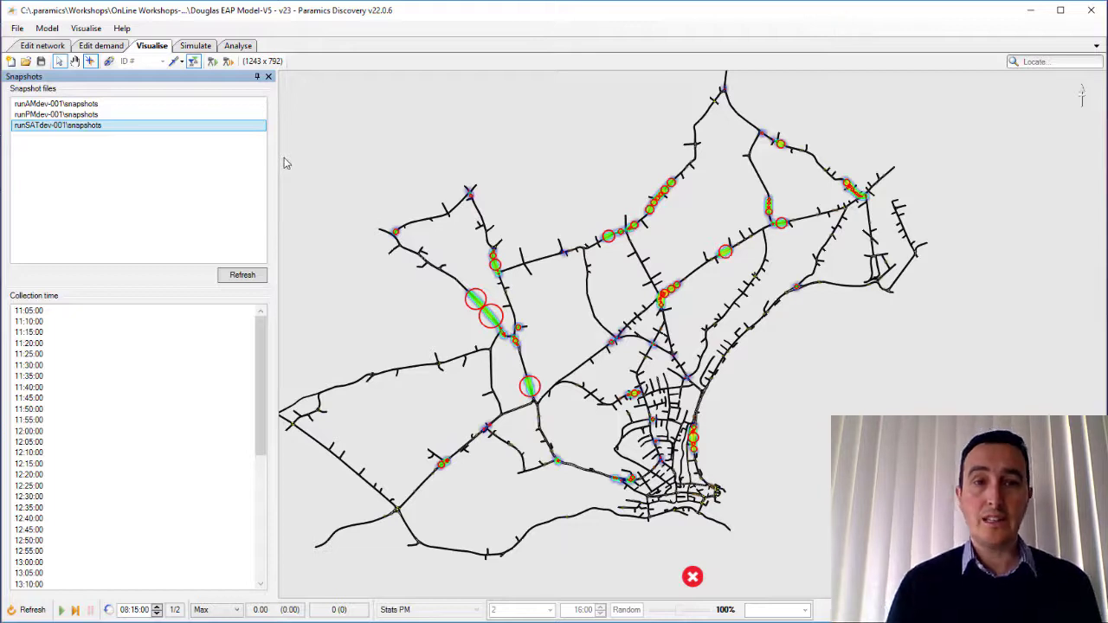
Inspect the information and statistics export options for the runAMdev.sqlite3 database in the model analysis, and close the export dialog.
left_click(240, 46)
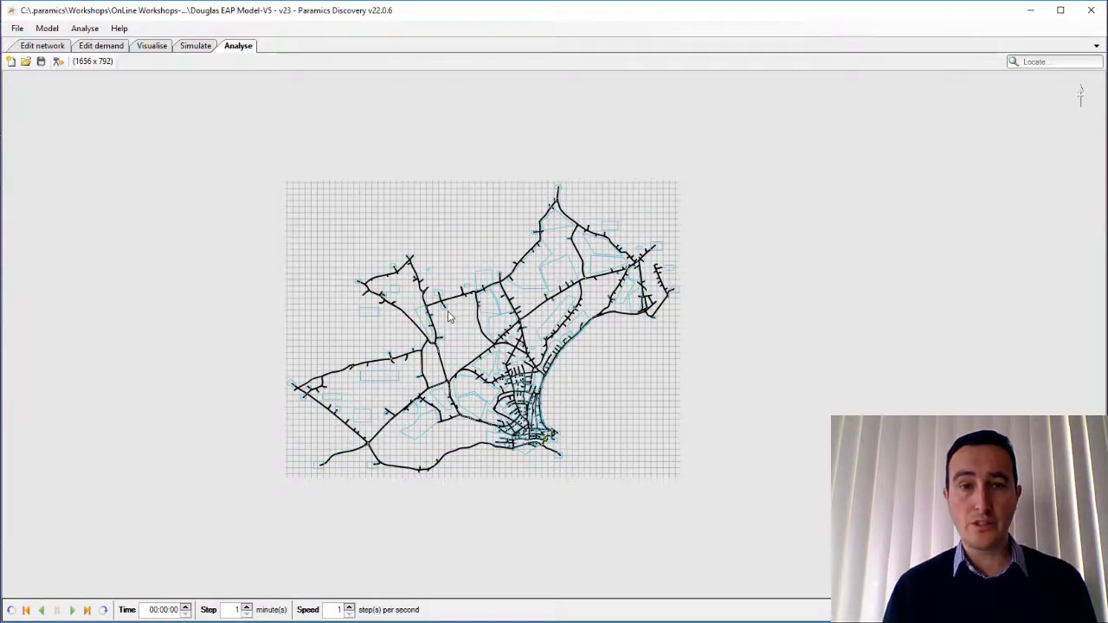
left_click(85, 28)
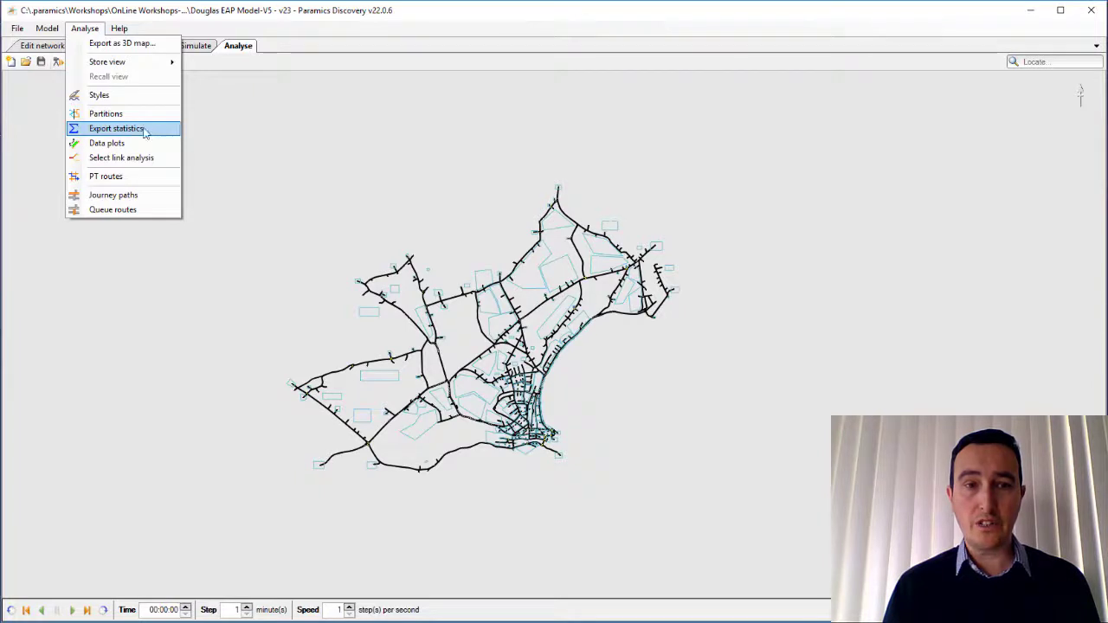
left_click(144, 129)
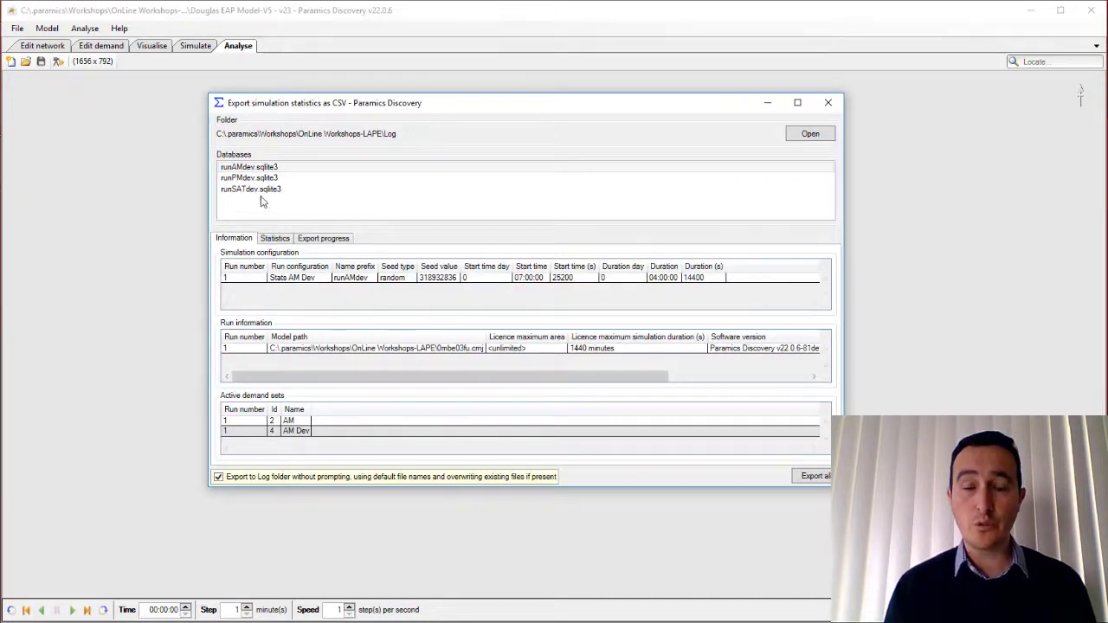
left_click(277, 238)
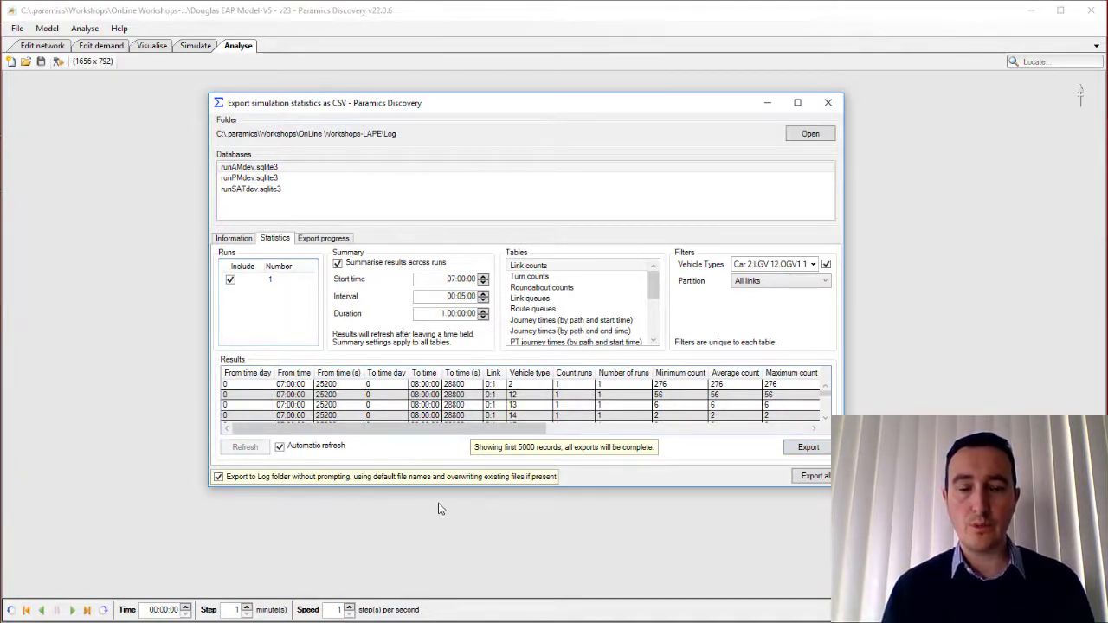
left_click(828, 105)
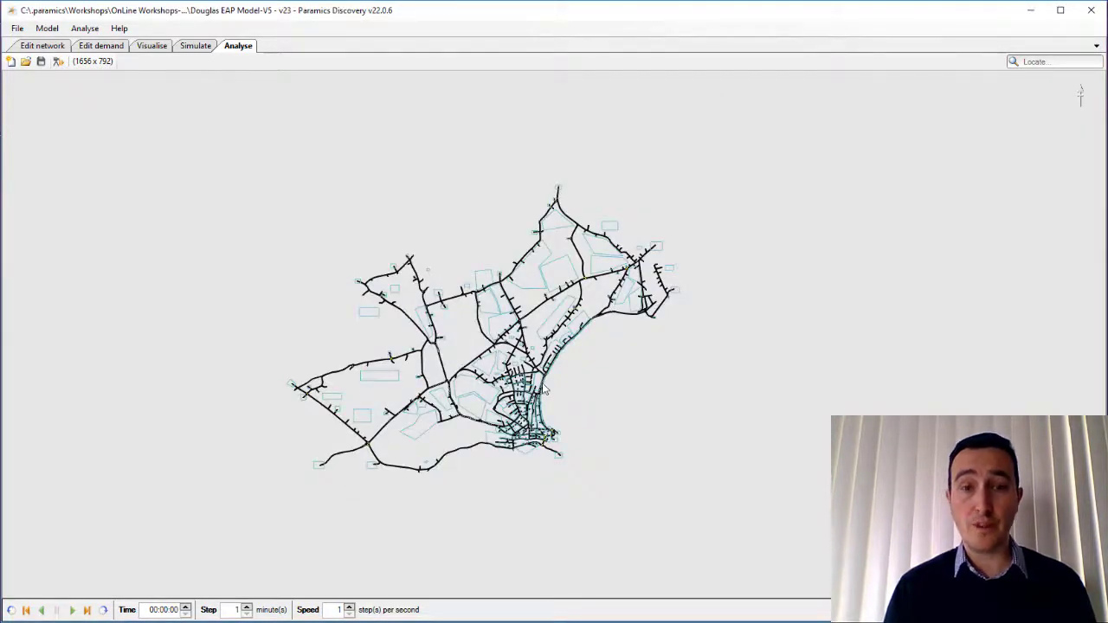
scroll(544, 390, "up", 2)
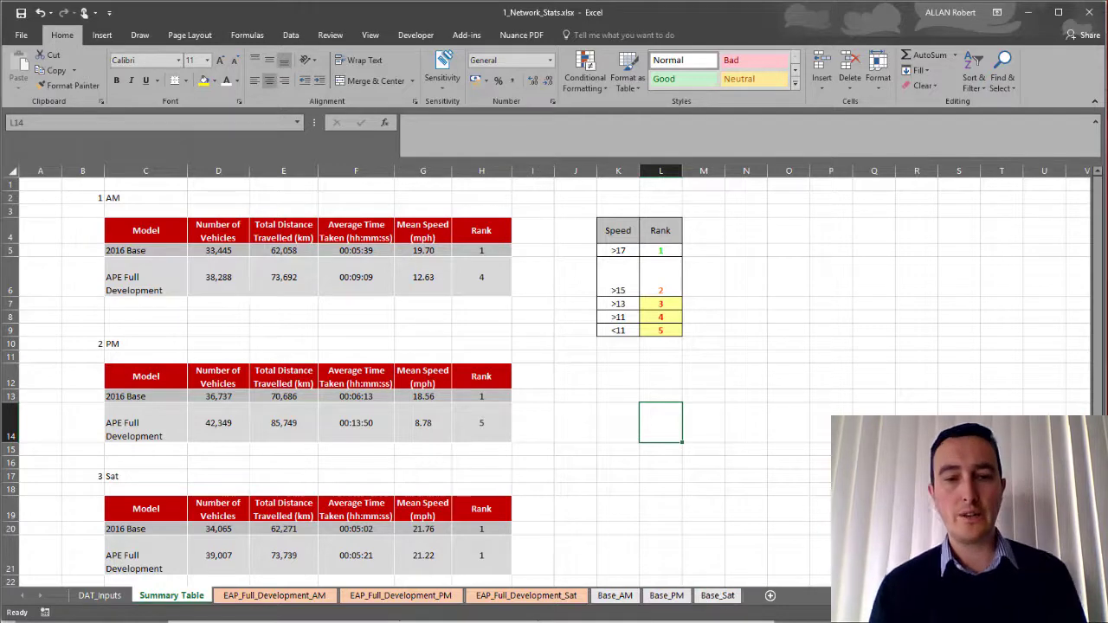
In 1_Network_Stats.xlsx in Excel, examine the time, distance, speed and vehicle count data on EAP_Full_Development_AM, and return to Summary Table.
left_click(300, 604)
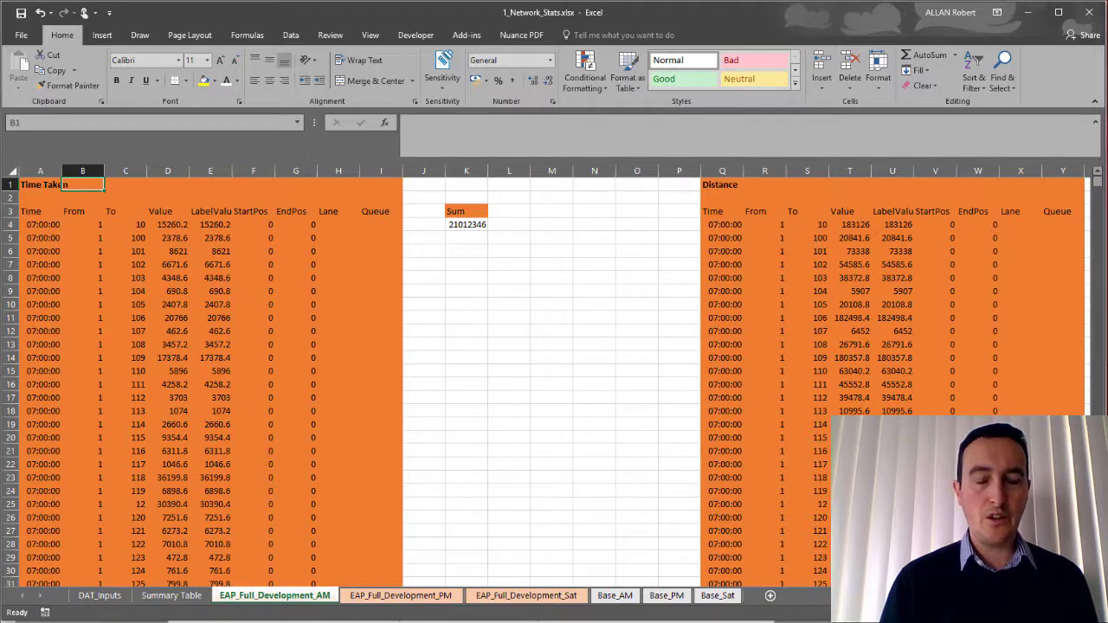
scroll(553, 372, "right", 5)
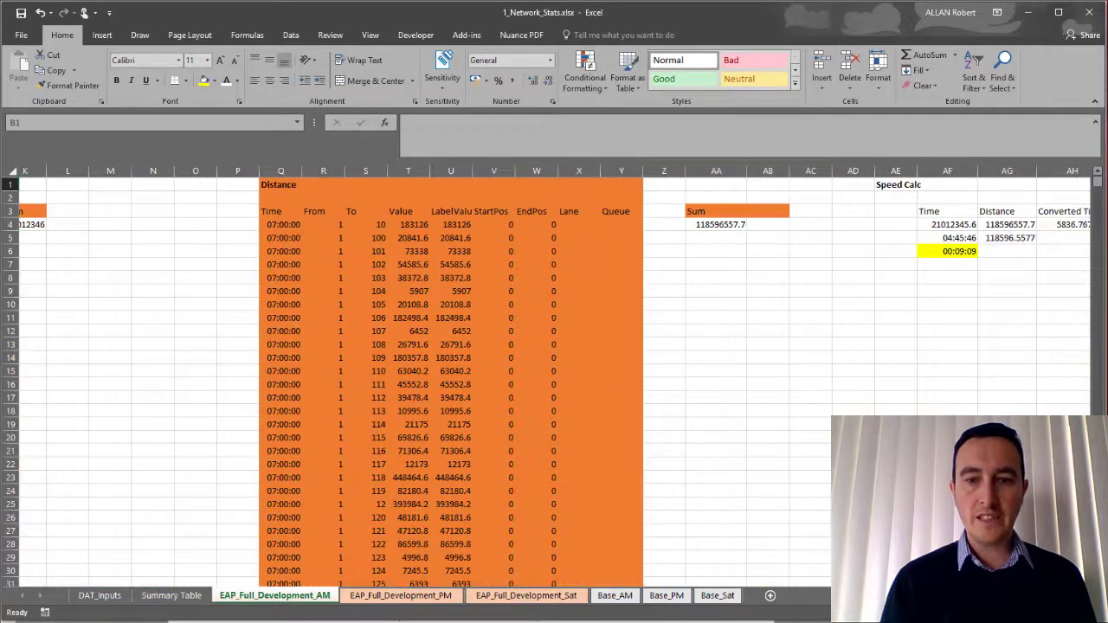
scroll(554, 372, "right", 10)
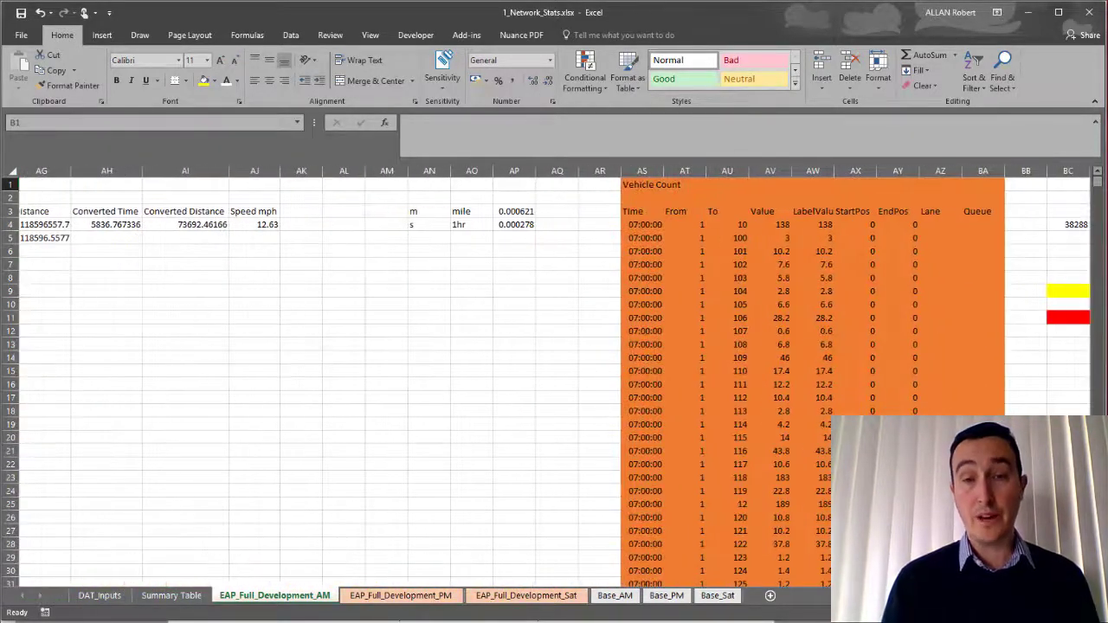
scroll(684, 216, "left", 1)
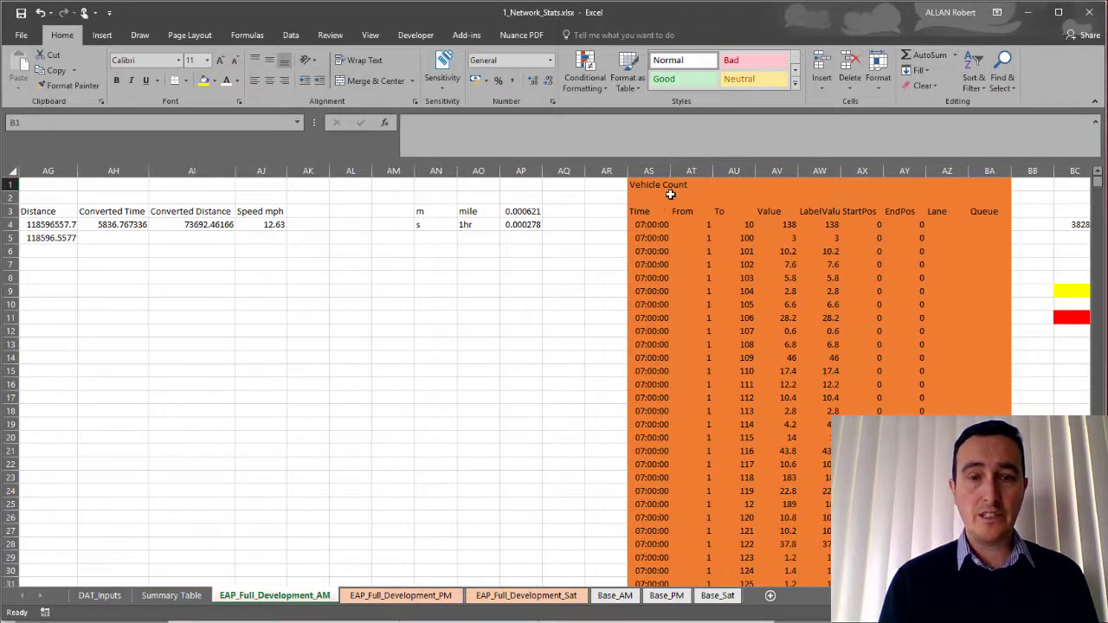
scroll(554, 372, "left", 15)
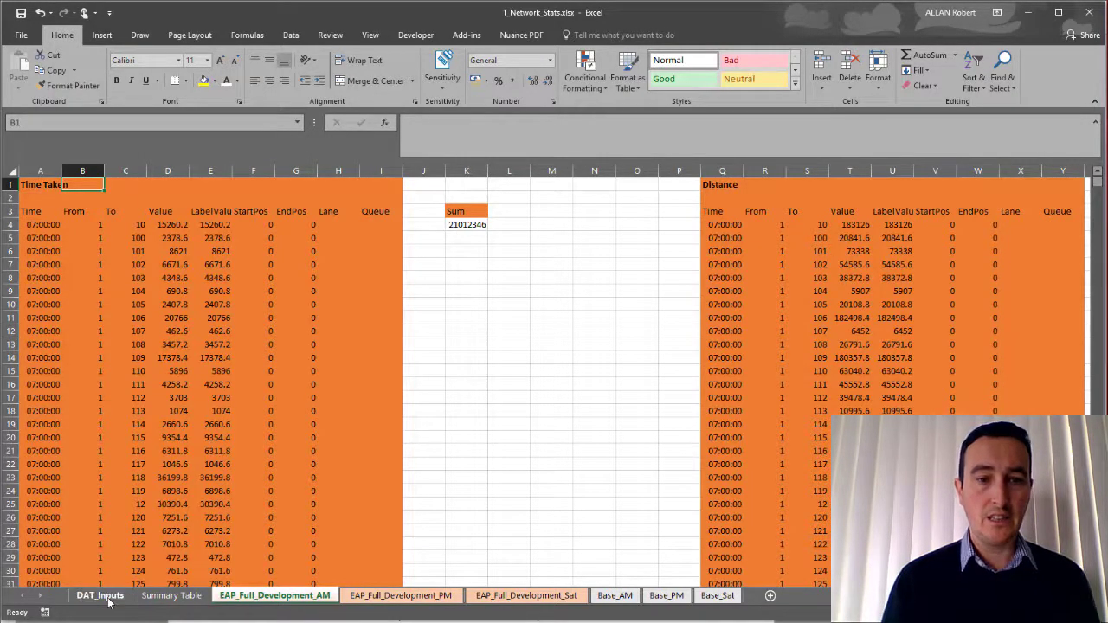
left_click(176, 596)
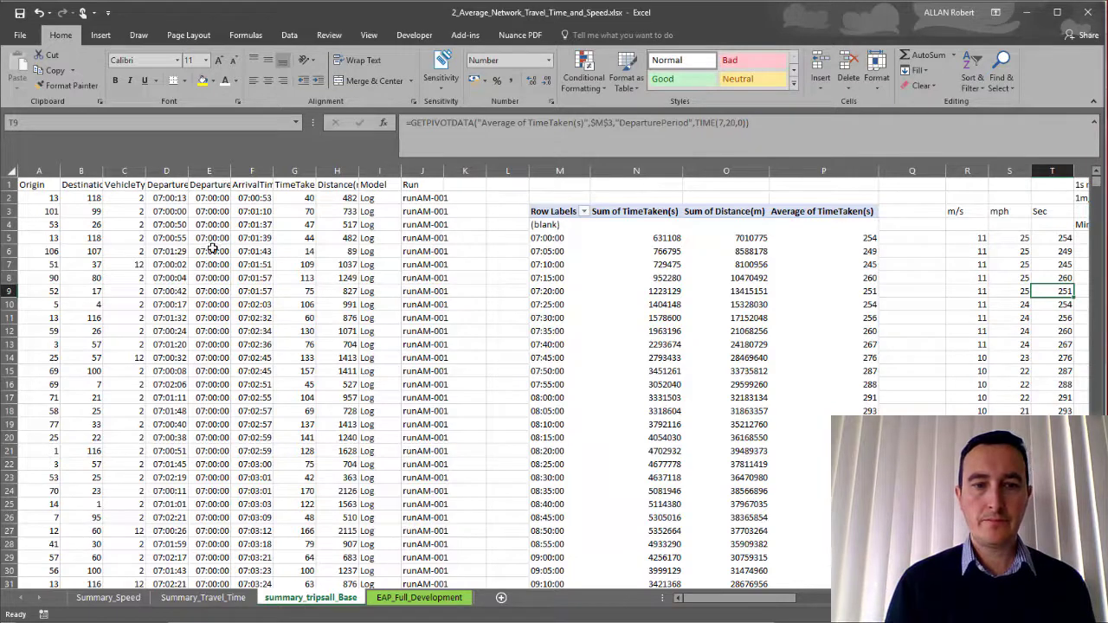
In 2_Average_Network_Travel_Time_and_Speed.xlsx, view the EAP_Full_Development trip data and compare the AM, PM and Sat average speed charts on Summary_Speed.
left_click(388, 599)
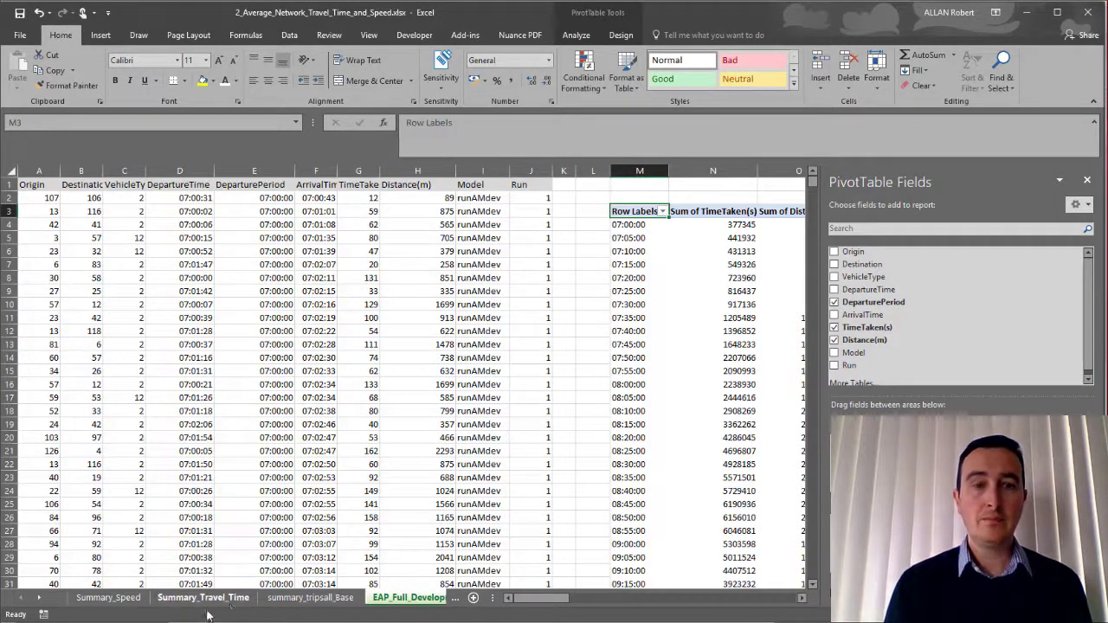
left_click(90, 598)
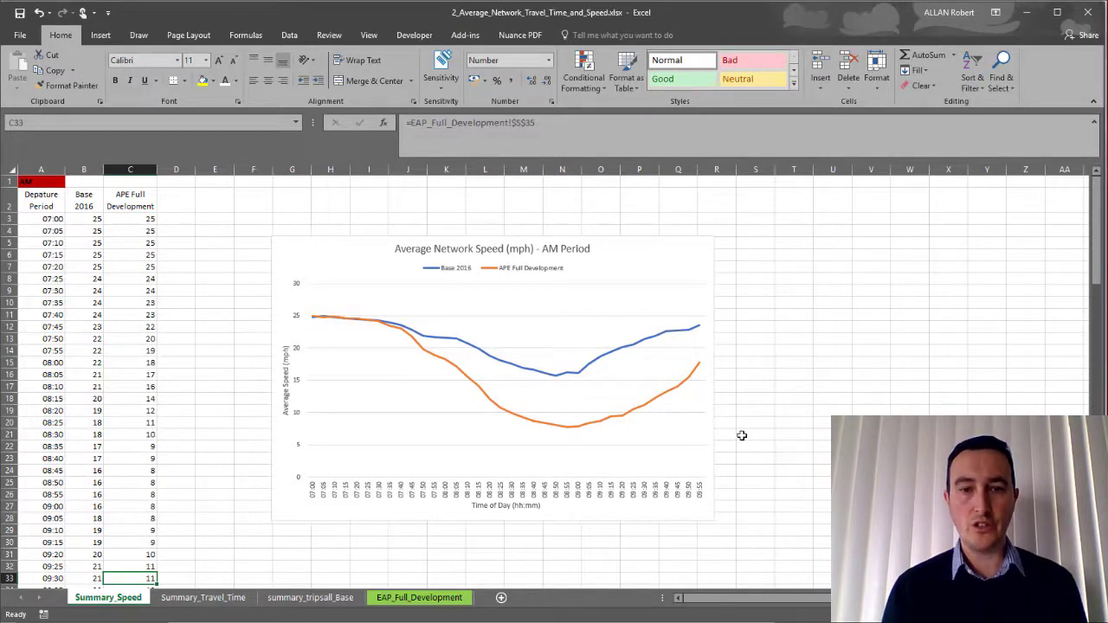
scroll(742, 435, "down", 2)
scroll(741, 435, "down", 2)
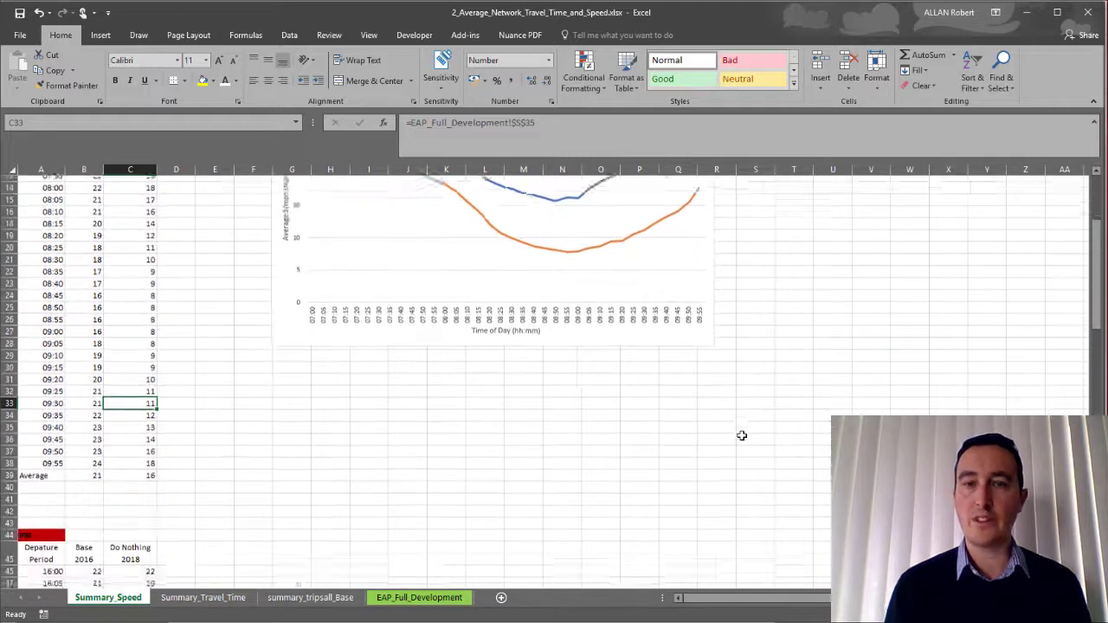
scroll(741, 436, "down", 10)
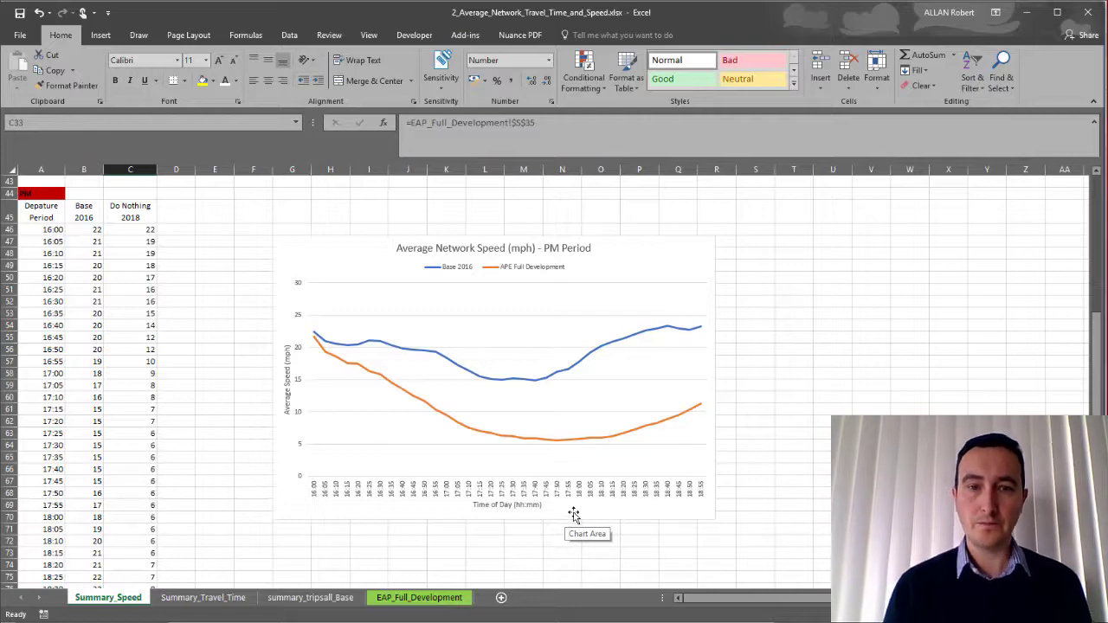
scroll(564, 517, "down", 6)
scroll(560, 497, "down", 8)
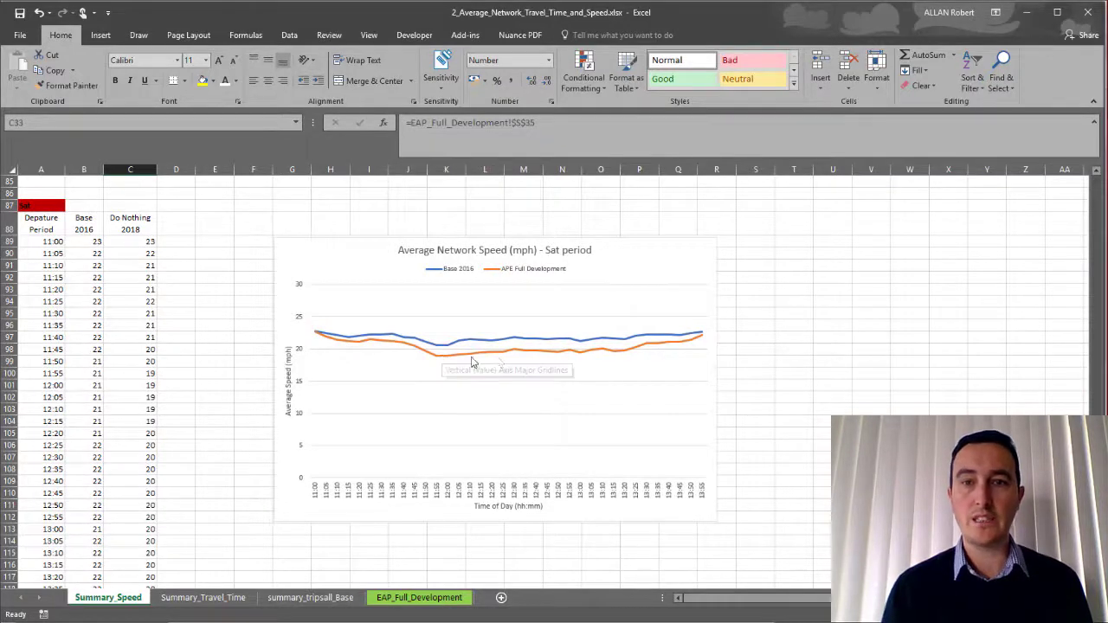
mouse_move(546, 357)
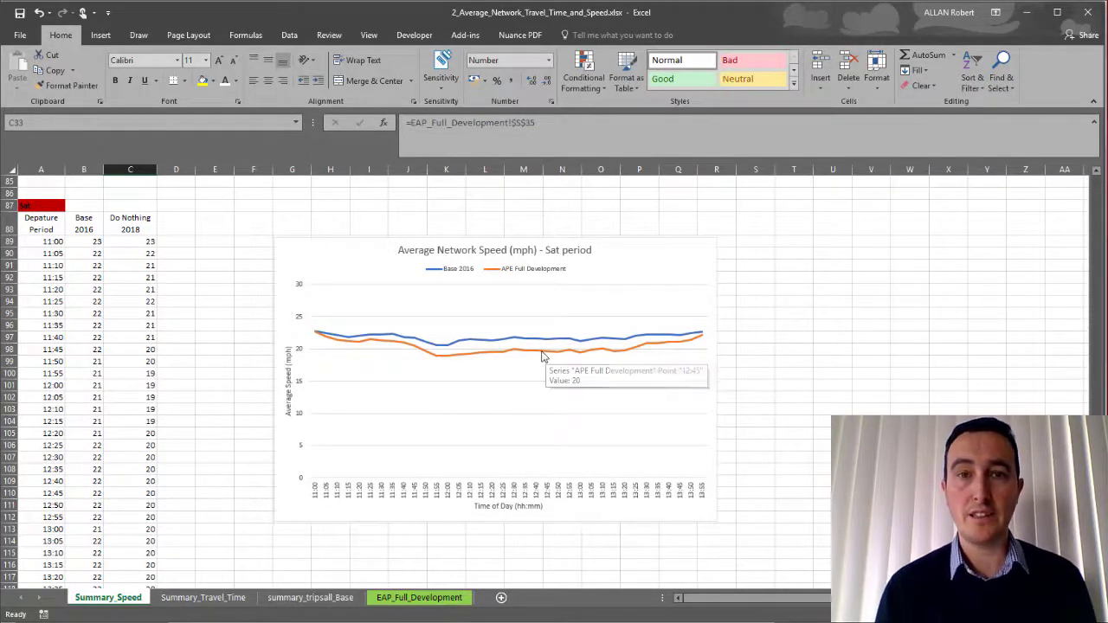
Open the Summary_Travel_Time sheet and widen column C so the APE Full Development header fits.
scroll(525, 349, "up", 20)
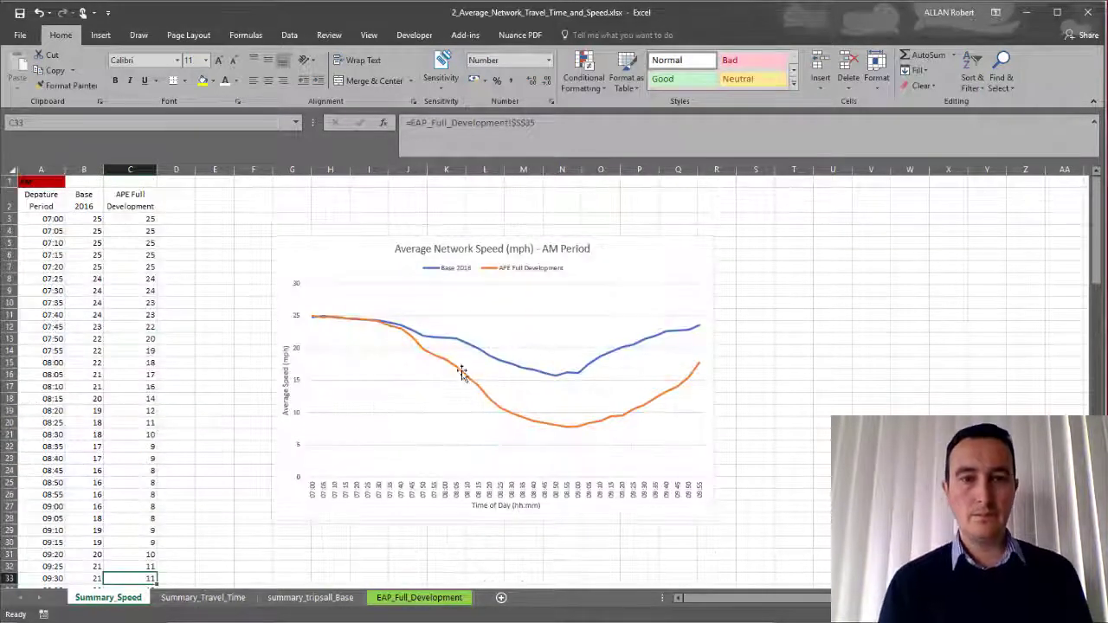
left_click(195, 602)
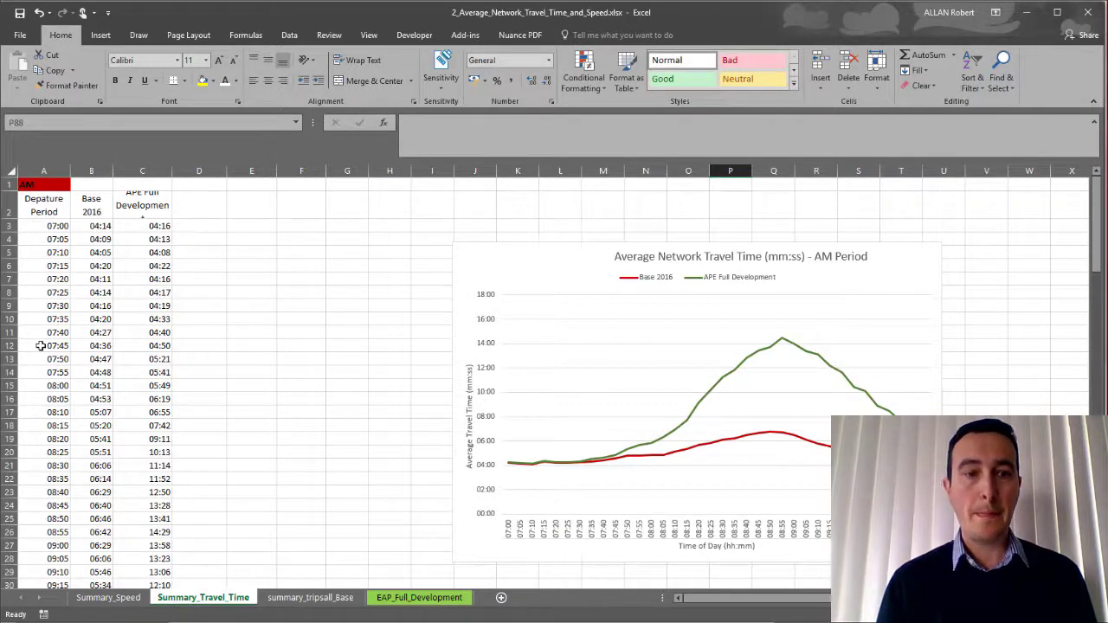
left_click_drag(171, 170, 179, 169)
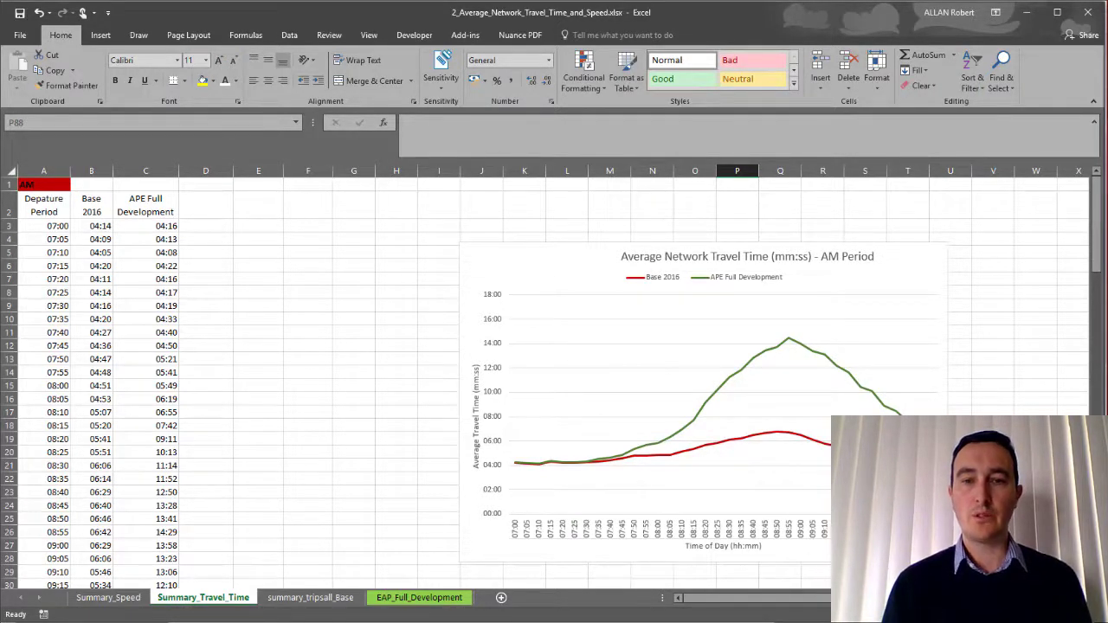
Compare the Base 2016 and APE Full Development lines in the AM, PM and Sat average network travel time charts.
scroll(546, 381, "down", 8)
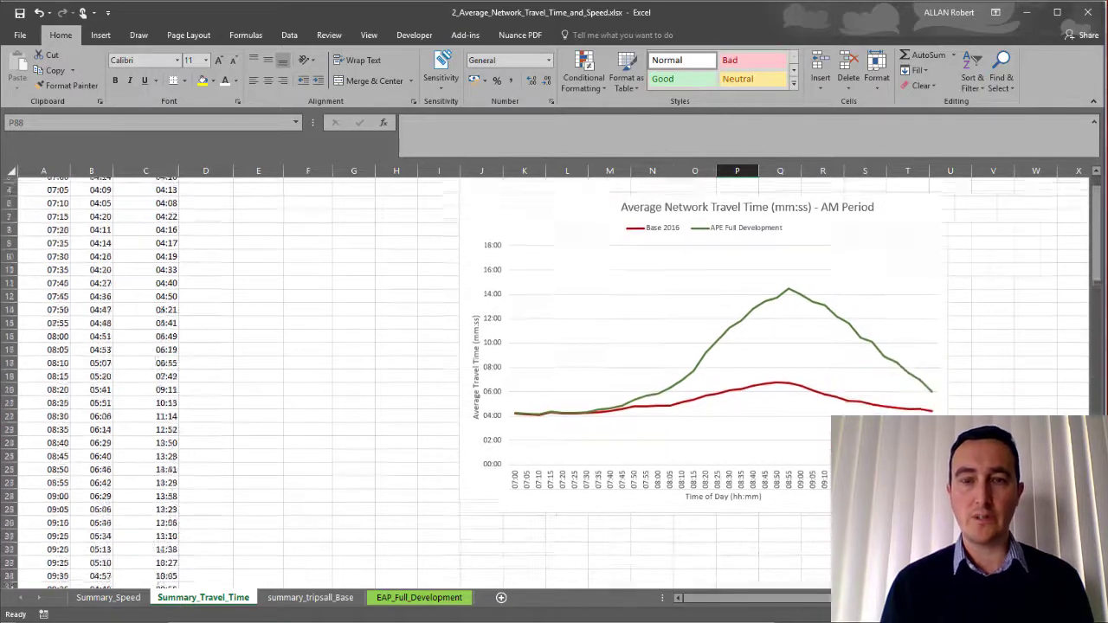
scroll(545, 380, "down", 7)
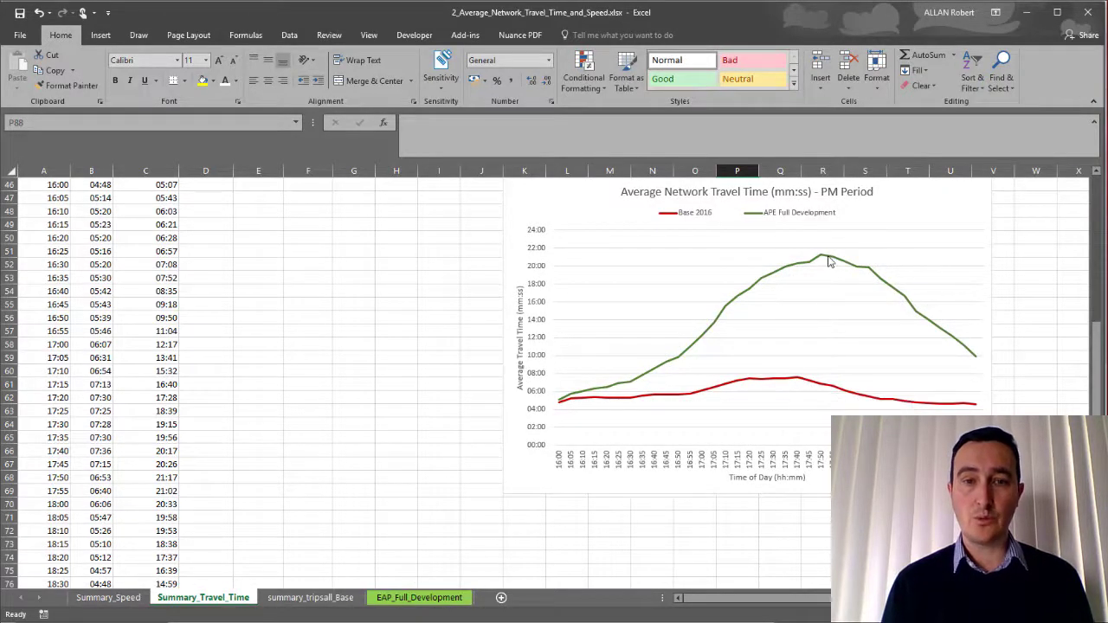
mouse_move(827, 258)
mouse_move(838, 393)
scroll(837, 394, "down", 10)
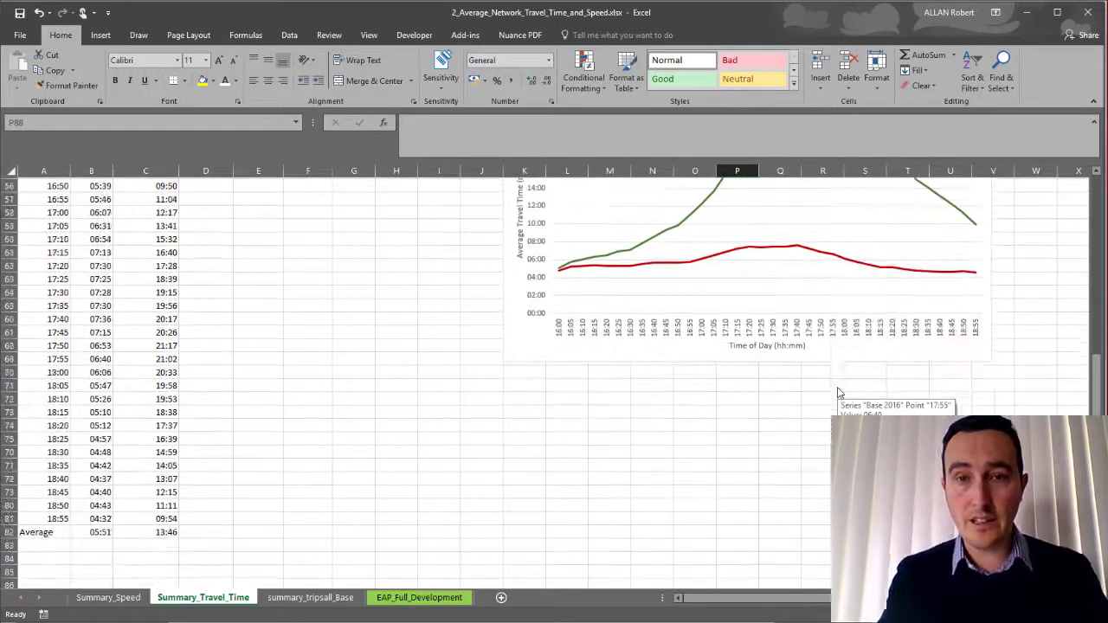
scroll(836, 388, "down", 5)
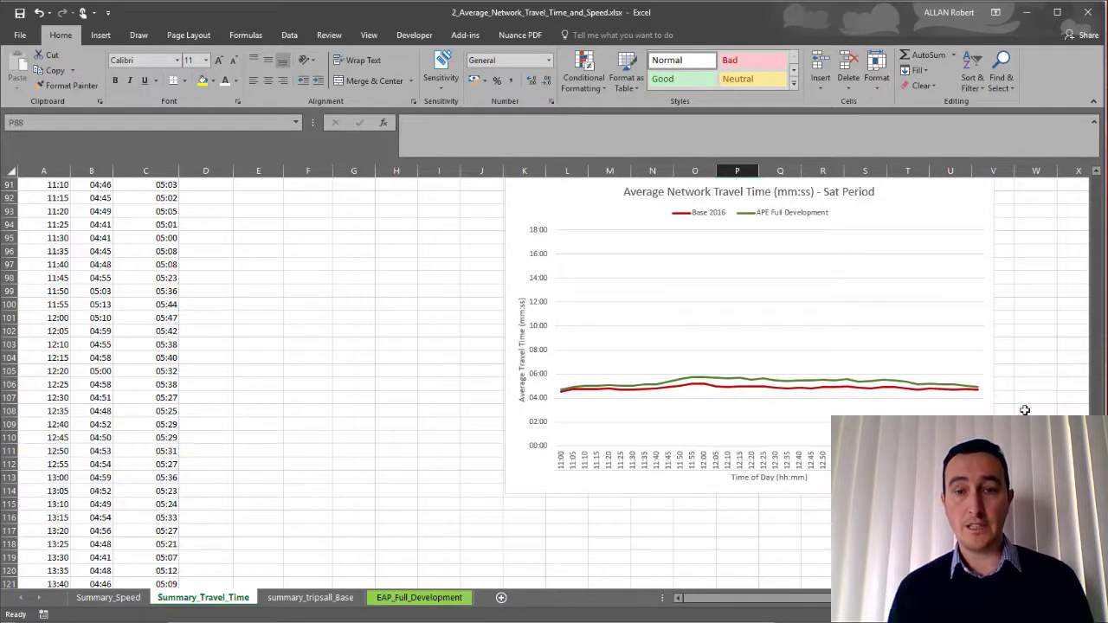
Compare the AM average speed chart on Summary_Speed with the AM average travel time chart on Summary_Travel_Time.
scroll(1024, 409, "up", 1)
scroll(1024, 410, "up", 20)
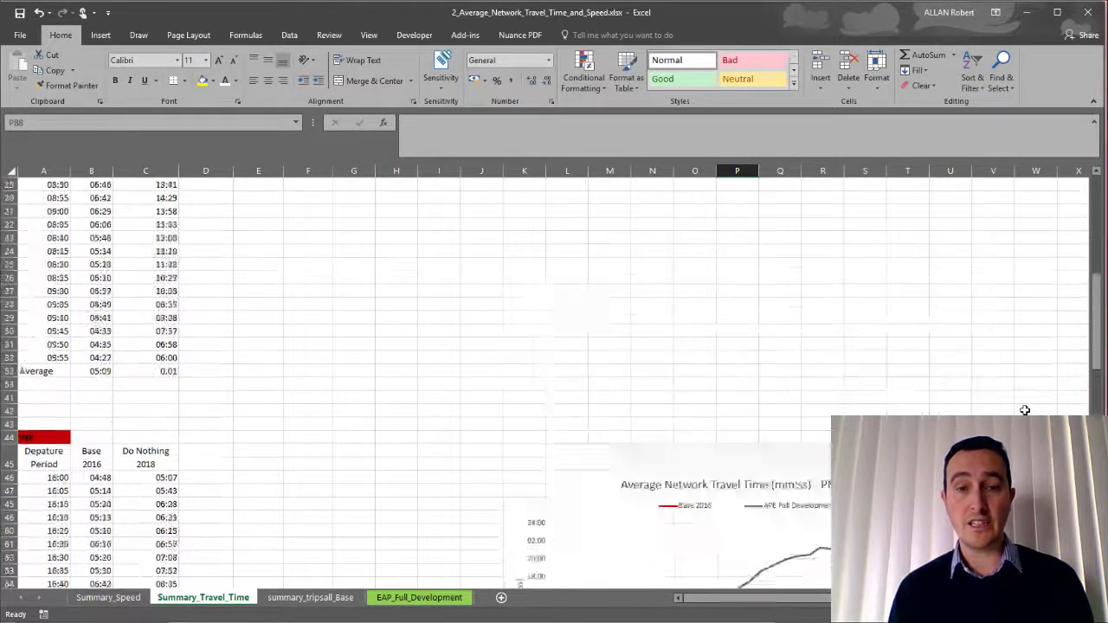
left_click(130, 601)
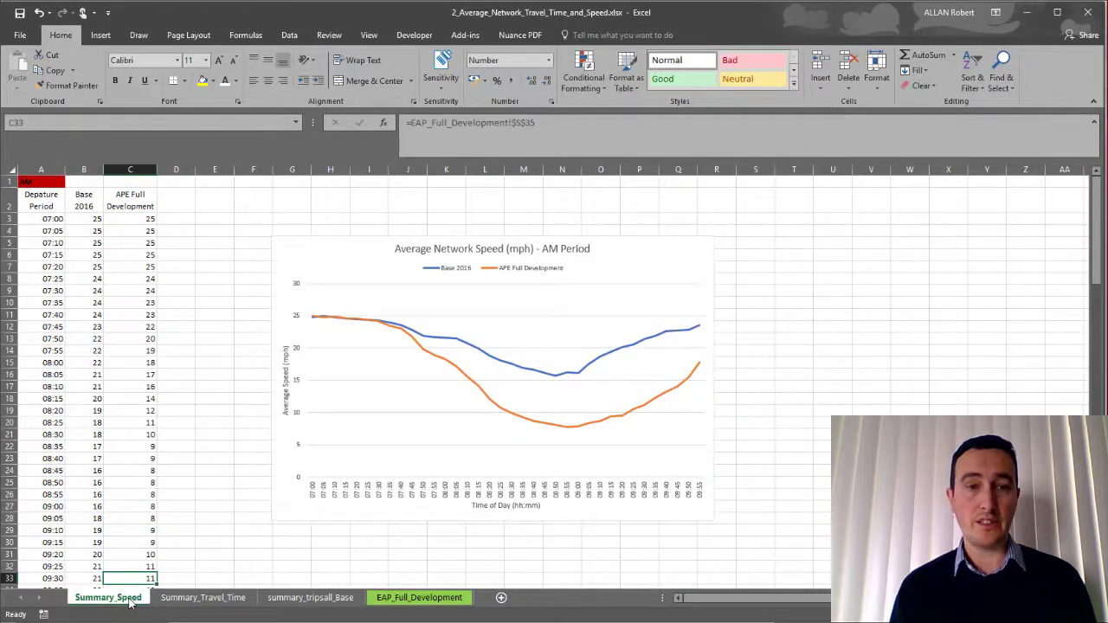
left_click(202, 599)
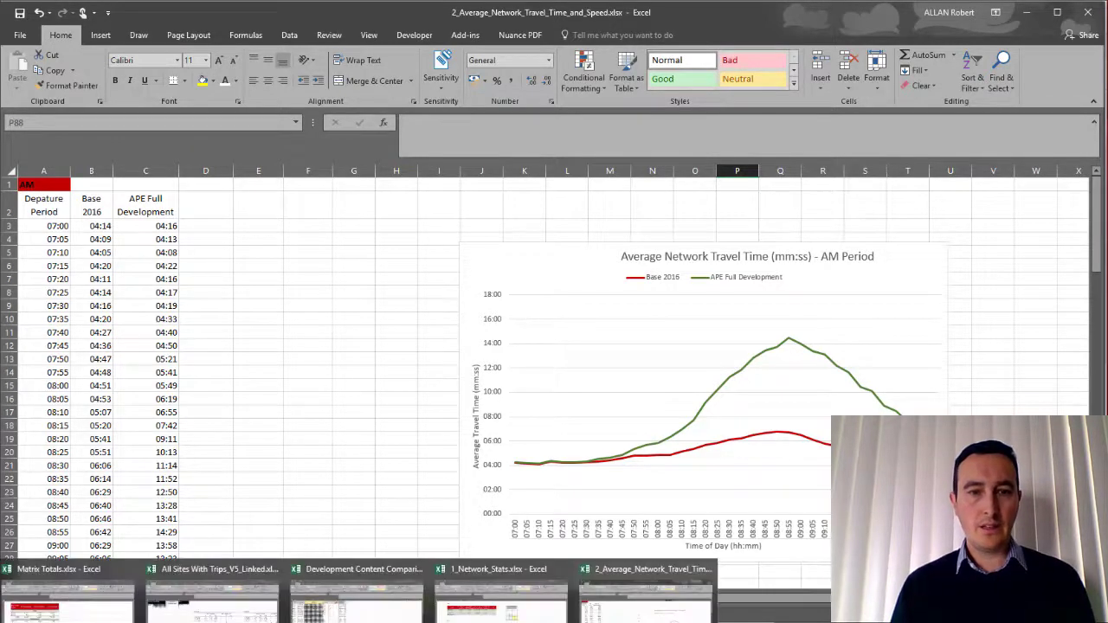
Switch to the Douglas EAP model in Paramics Discovery and expand the external outputs group of the Stats SAT Dev run configuration.
mouse_move(500, 597)
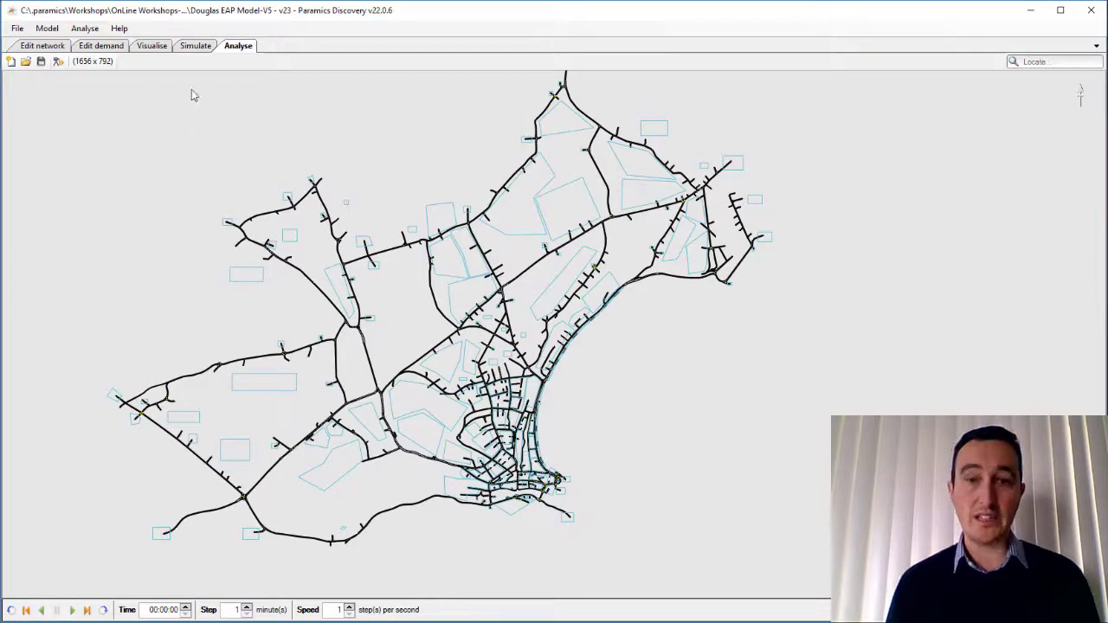
left_click(196, 47)
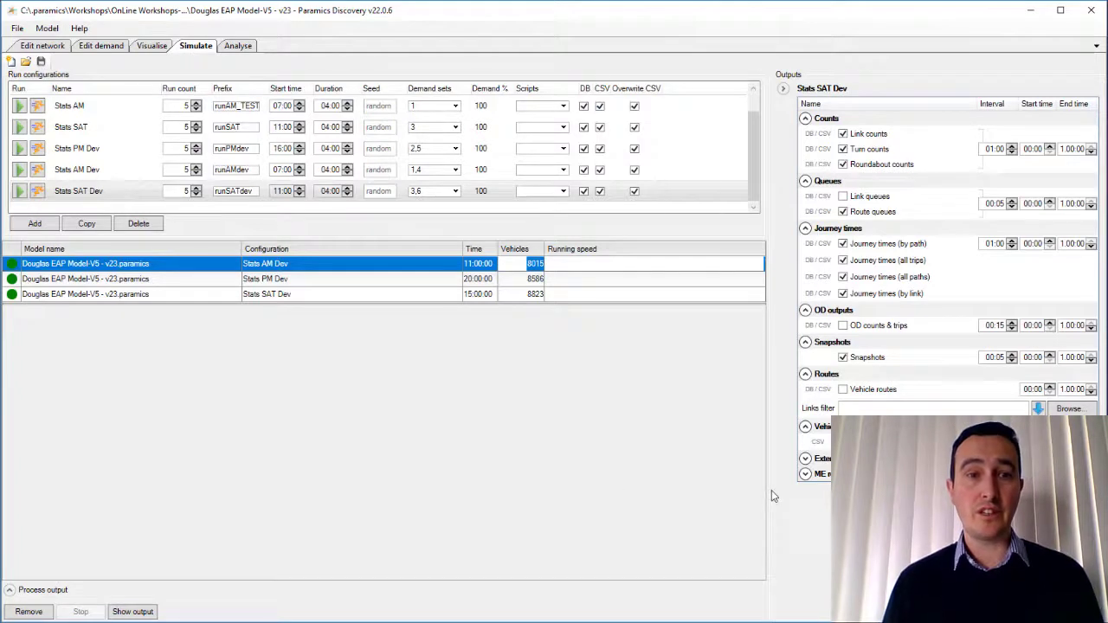
left_click(805, 459)
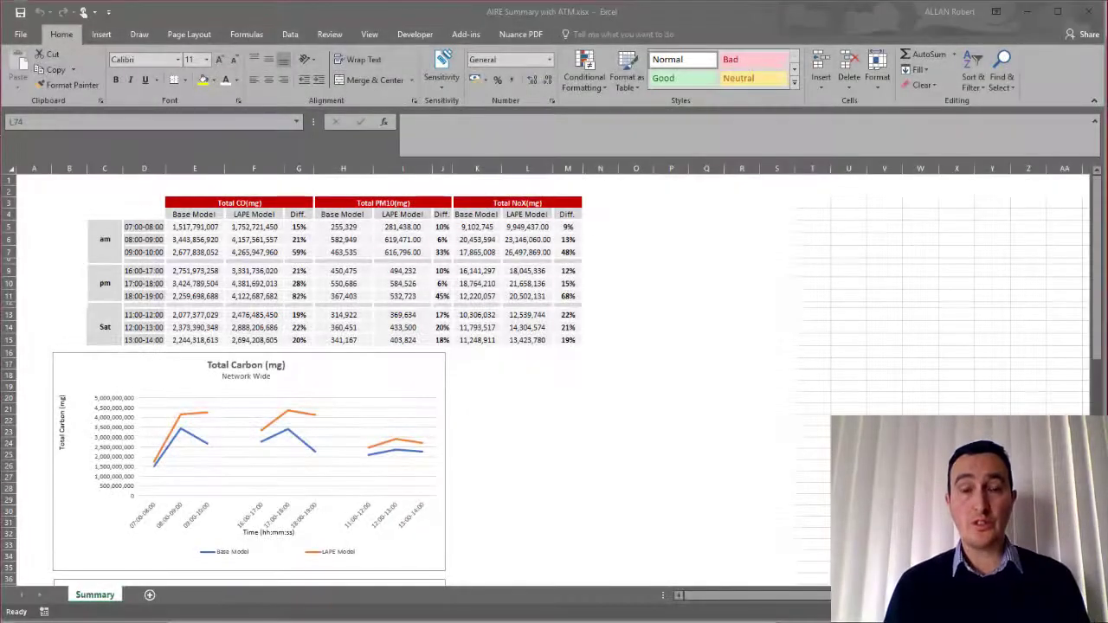
In AIRE Summary with ATM.xlsx in Excel, examine the emissions table and the network-wide Total Carbon, PM10 and NoX charts.
left_click(389, 12)
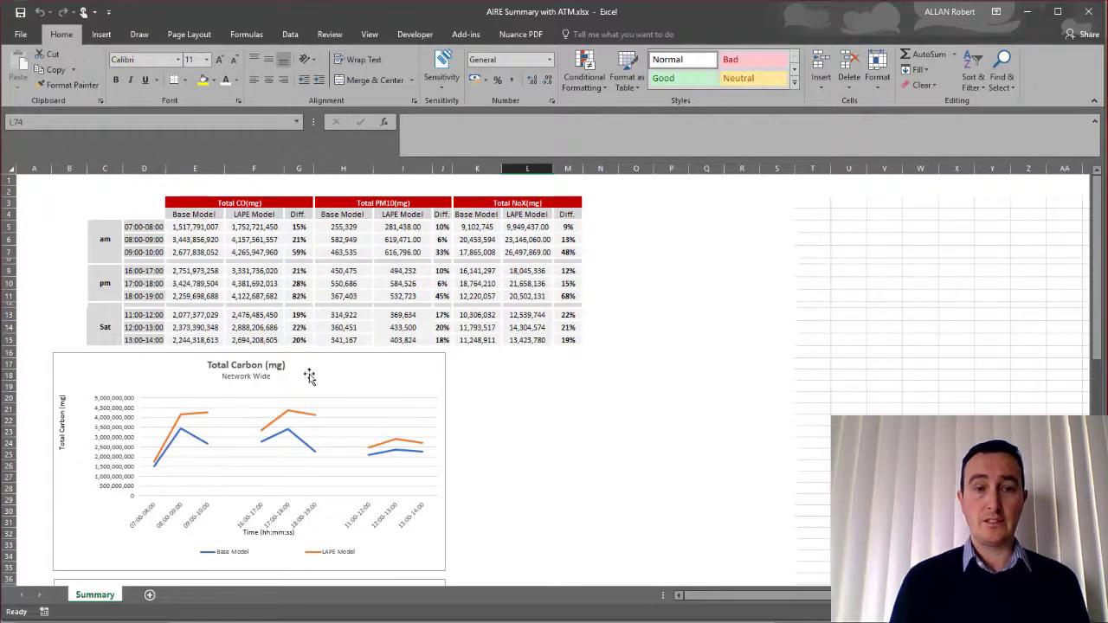
scroll(410, 372, "down", 8)
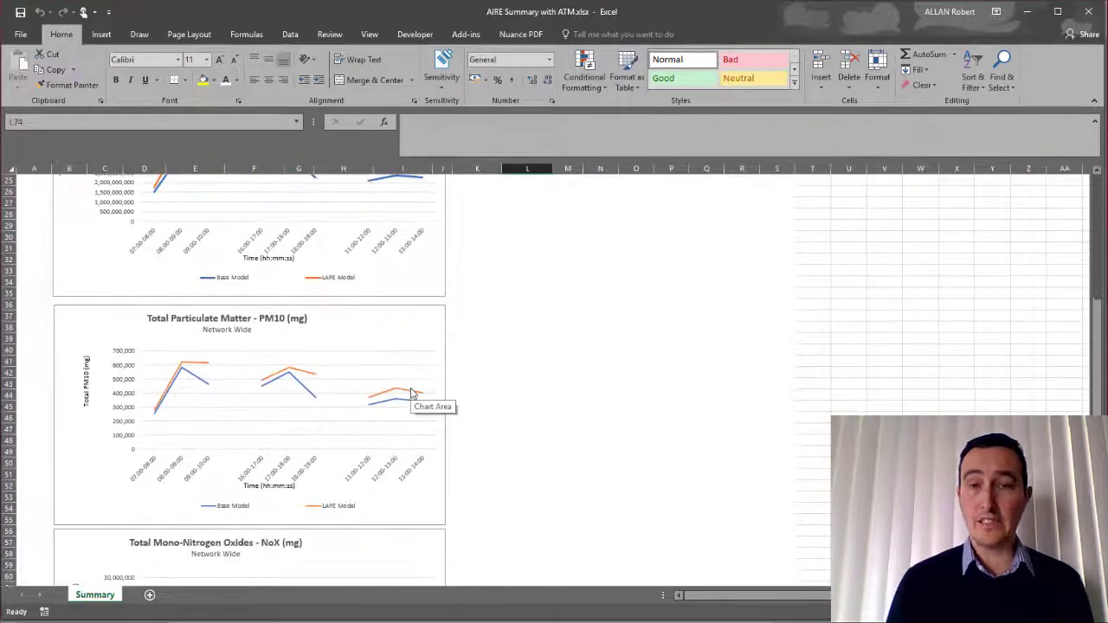
scroll(410, 391, "down", 1)
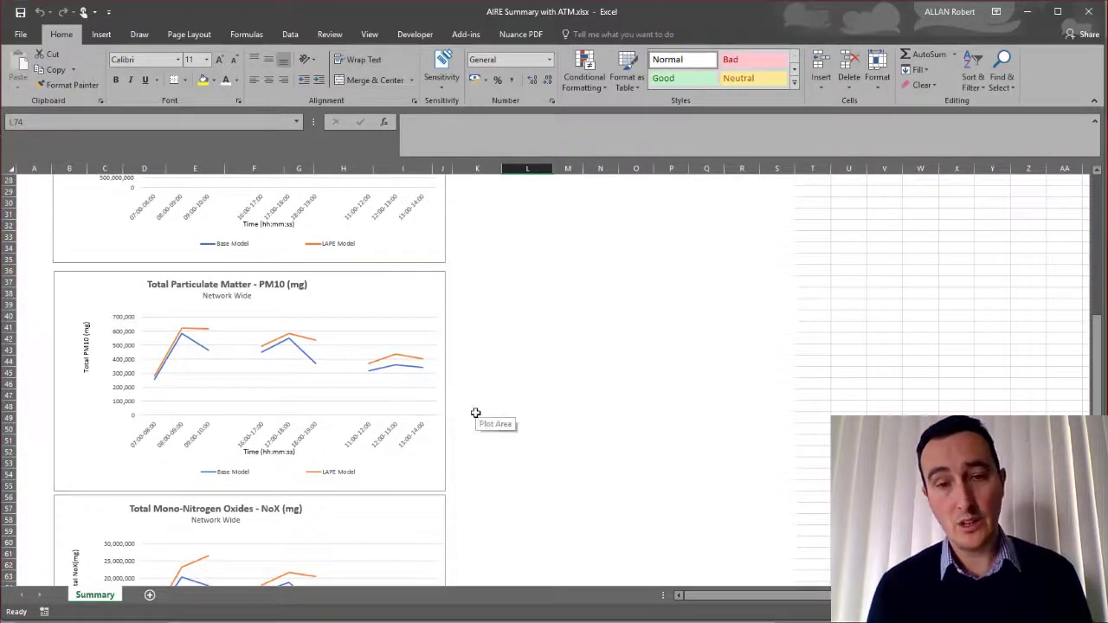
scroll(472, 418, "down", 1)
scroll(471, 418, "down", 5)
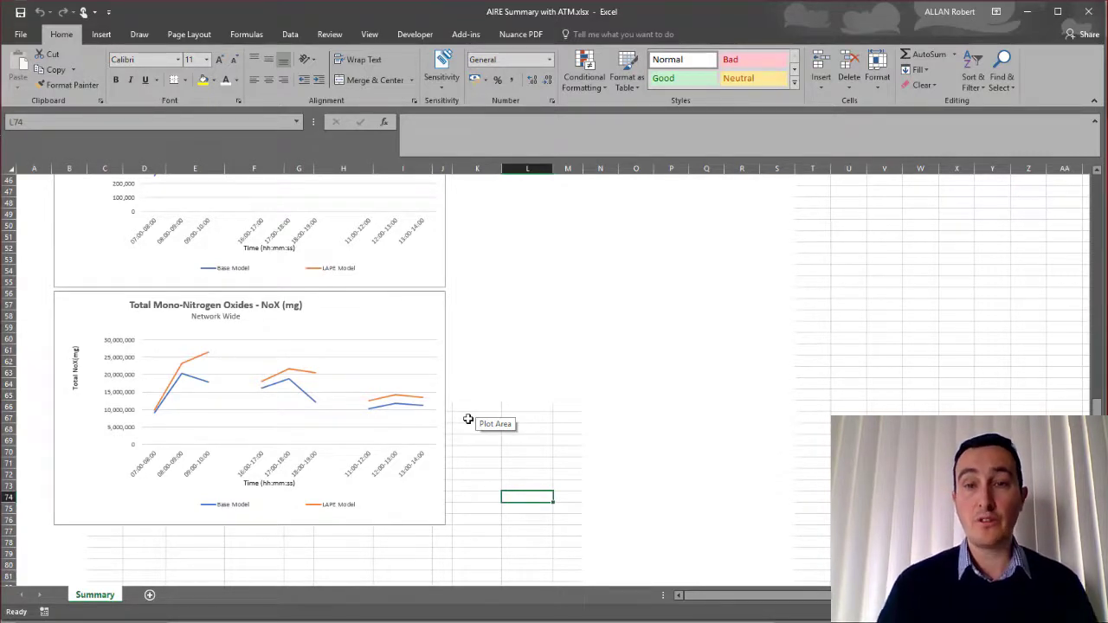
scroll(468, 420, "up", 15)
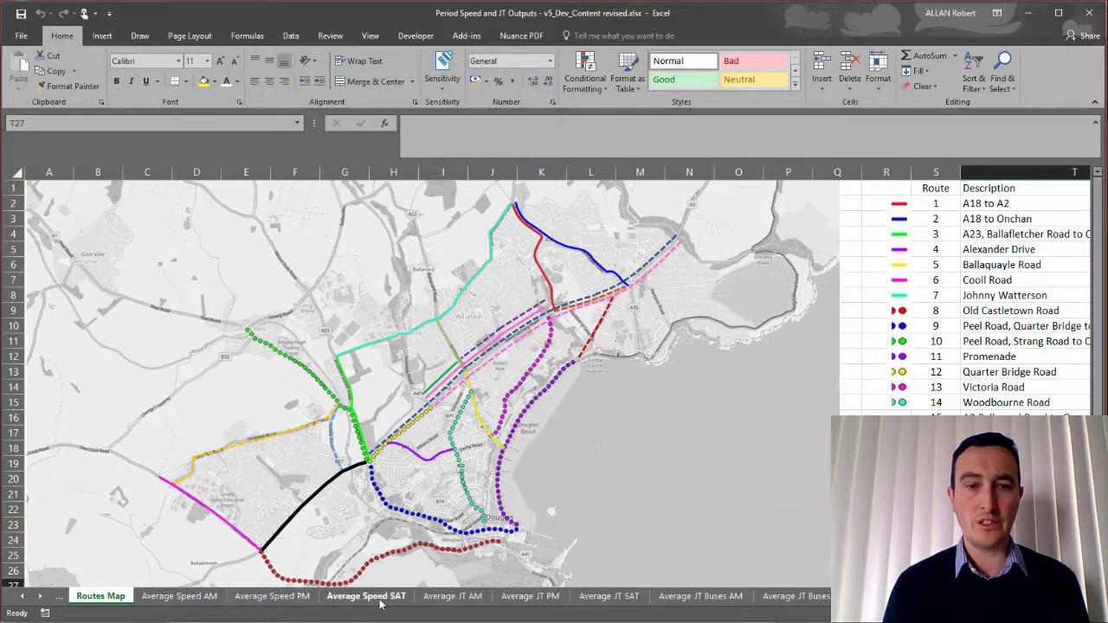
In Period Speed and JT Outputs - v5_Dev_Content revised.xlsx, examine the Average Speed AM route table and the 07:00-10:00 speed comparison chart.
left_click(179, 596)
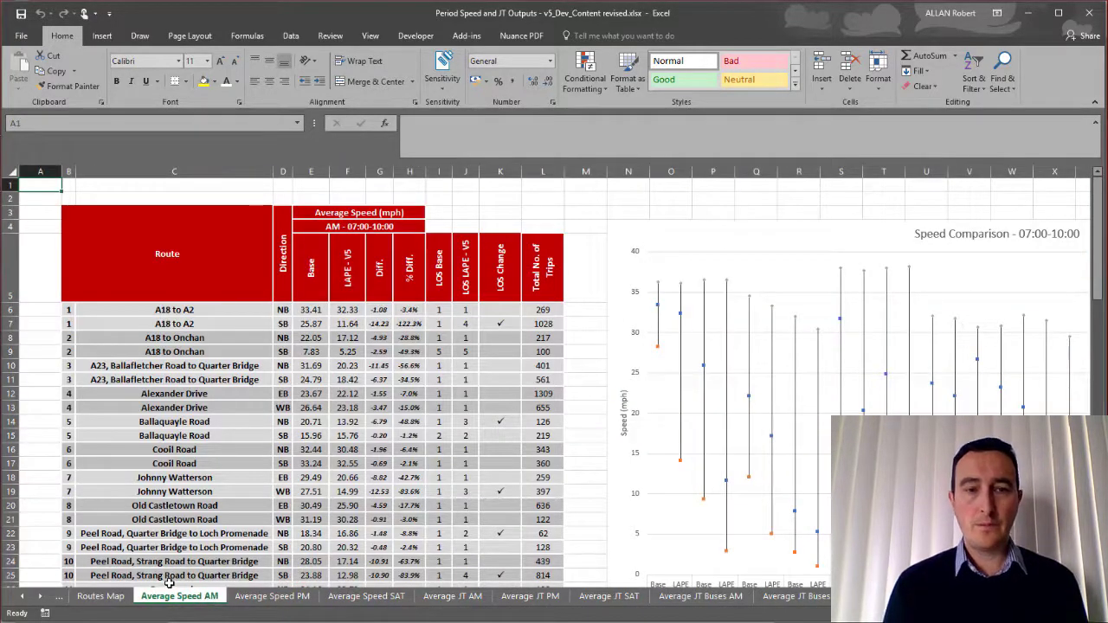
scroll(194, 338, "down", 2)
scroll(194, 337, "down", 3)
scroll(177, 461, "up", 4)
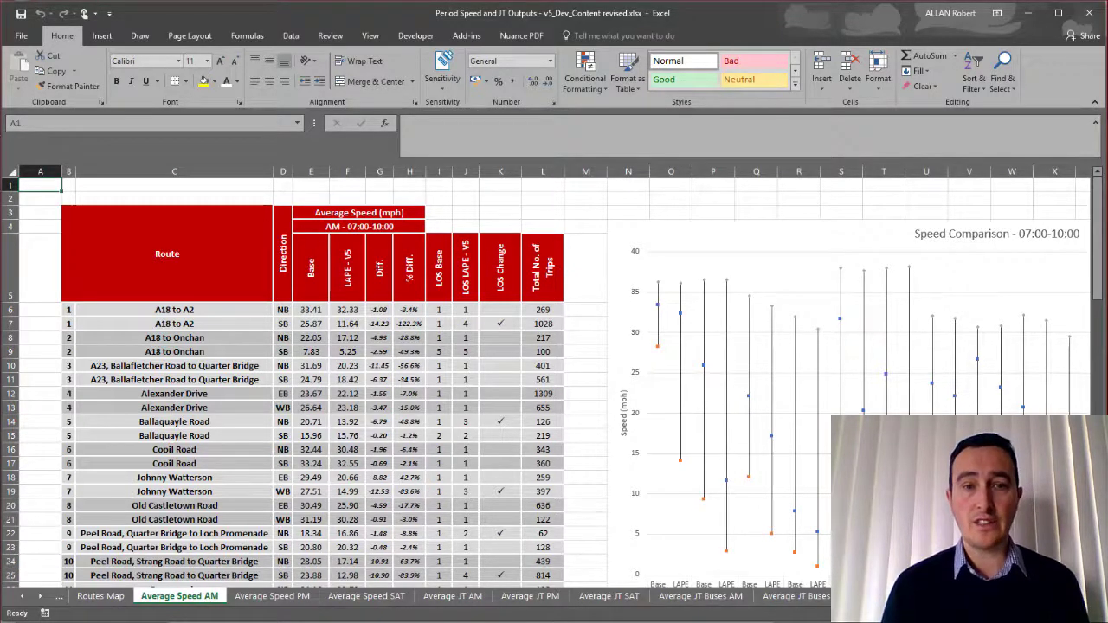
scroll(794, 437, "right", 3)
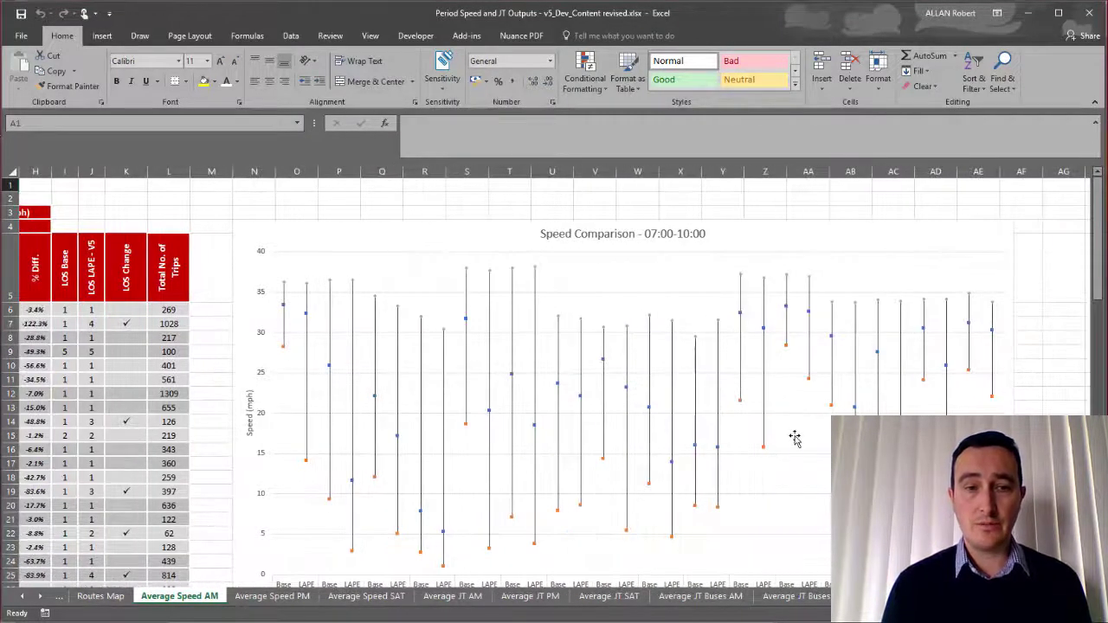
scroll(795, 437, "down", 1)
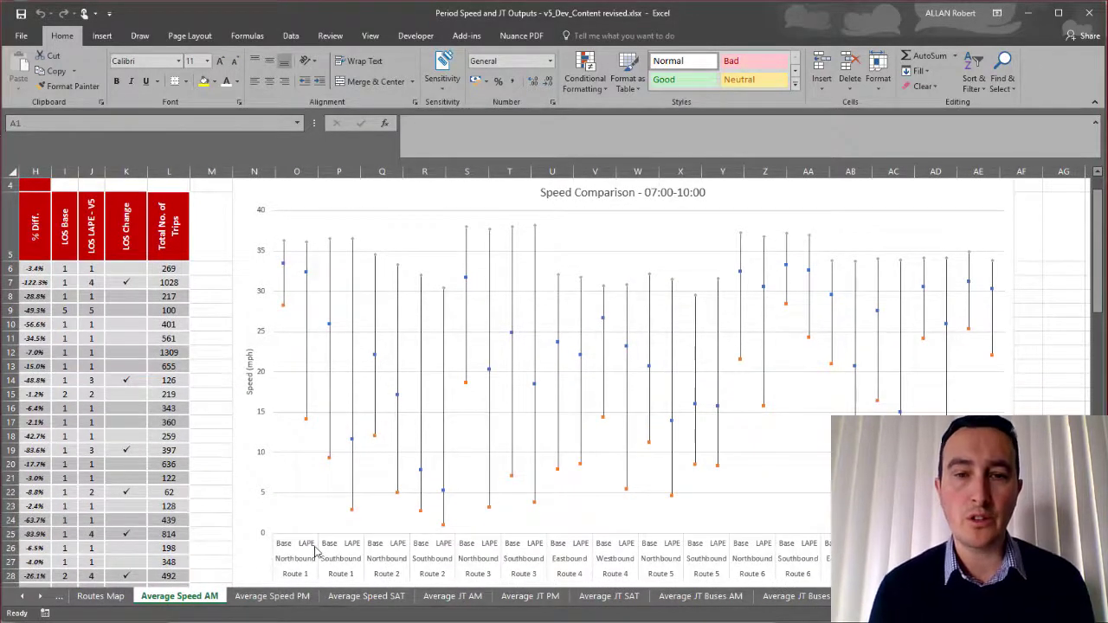
scroll(314, 299, "up", 1)
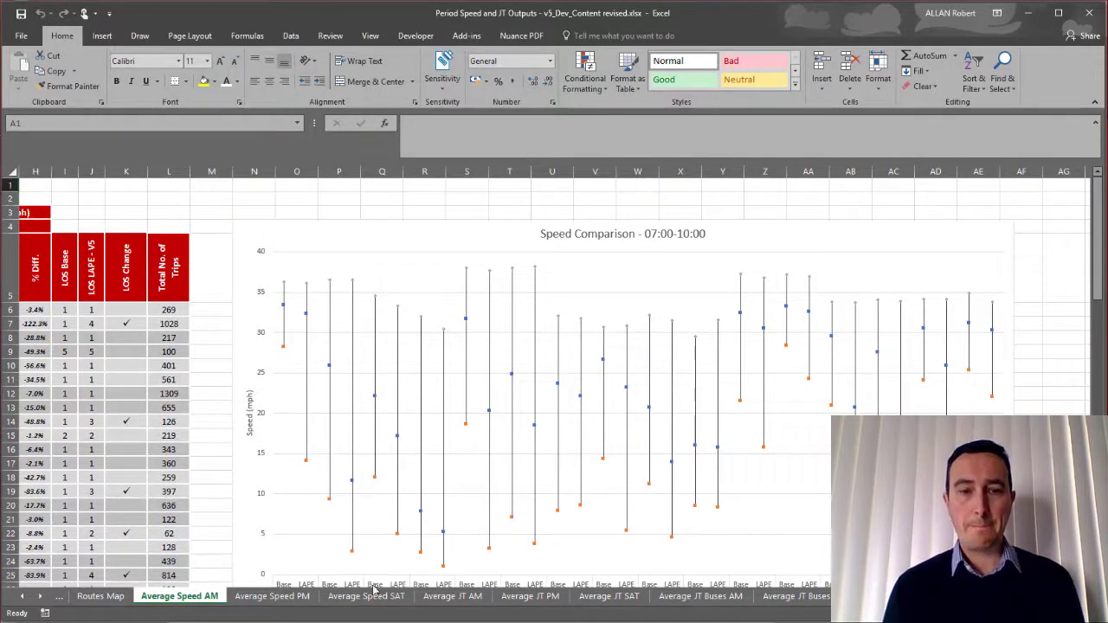
Examine the route journey times and the 07:00-10:00 journey time comparison chart on the Average JT AM sheet.
left_click(446, 596)
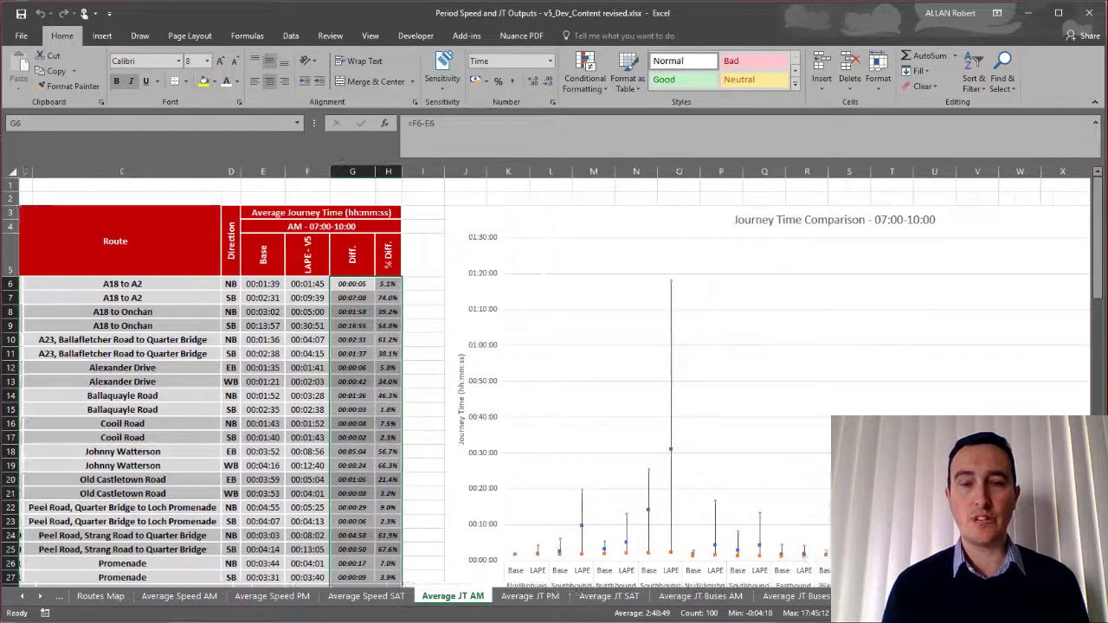
scroll(545, 380, "right", 2)
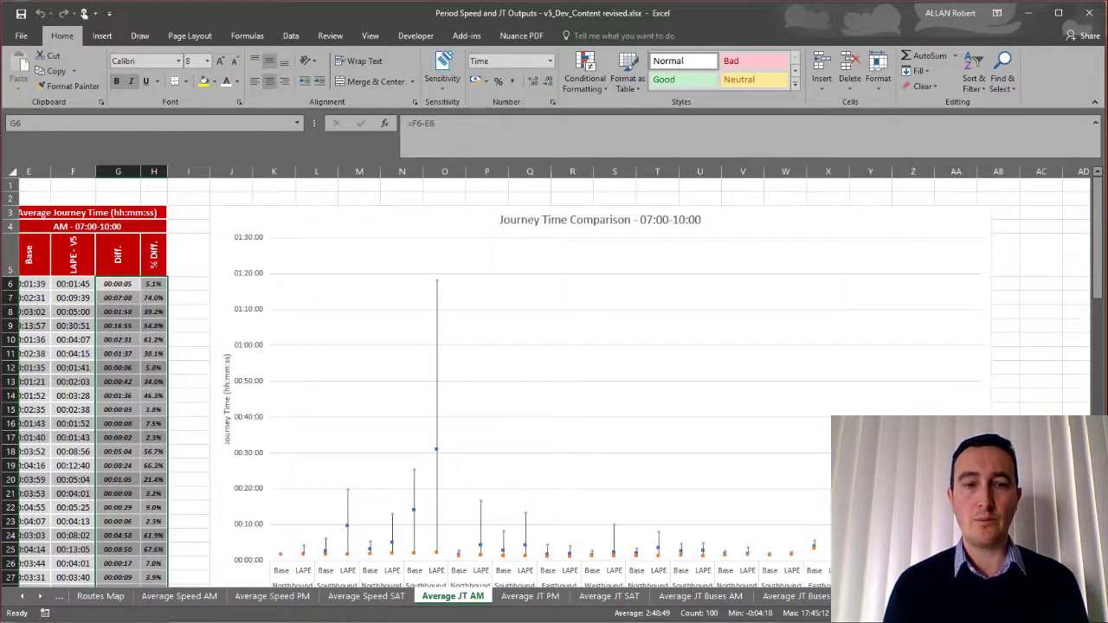
scroll(554, 380, "left", 1)
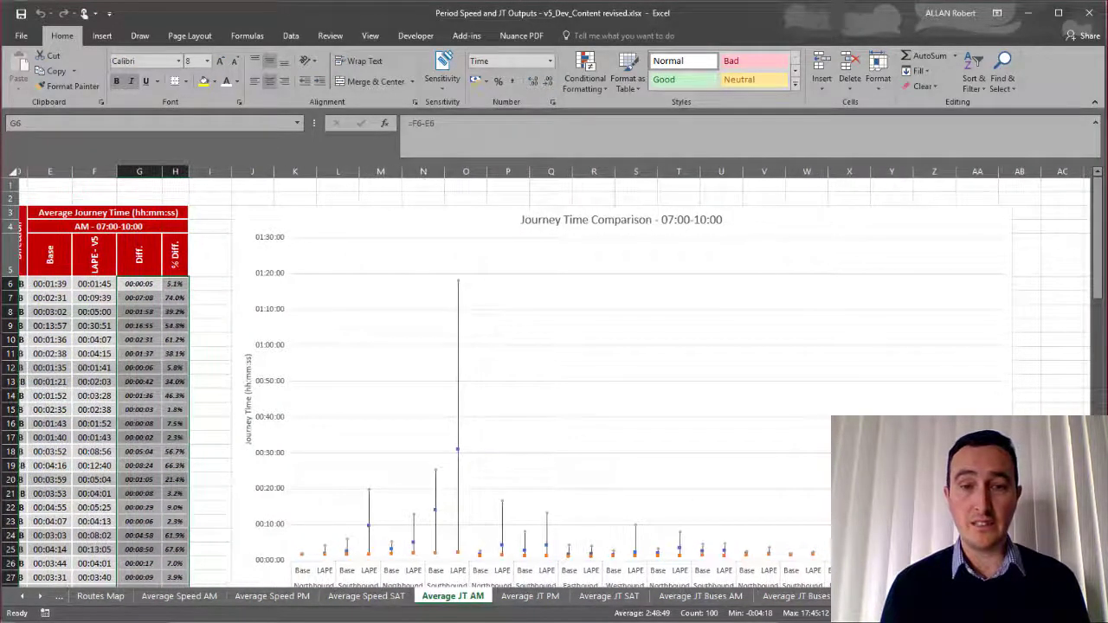
scroll(553, 380, "left", 2)
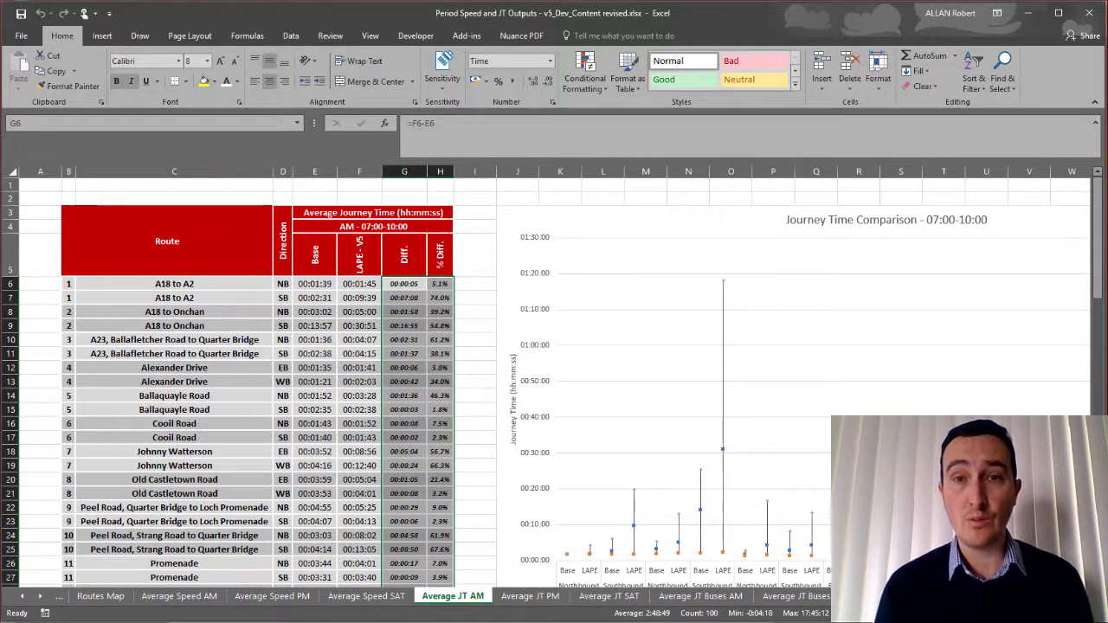
View the buses-only average journey time tables and comparison charts for the AM, PM and SAT periods.
left_click(721, 604)
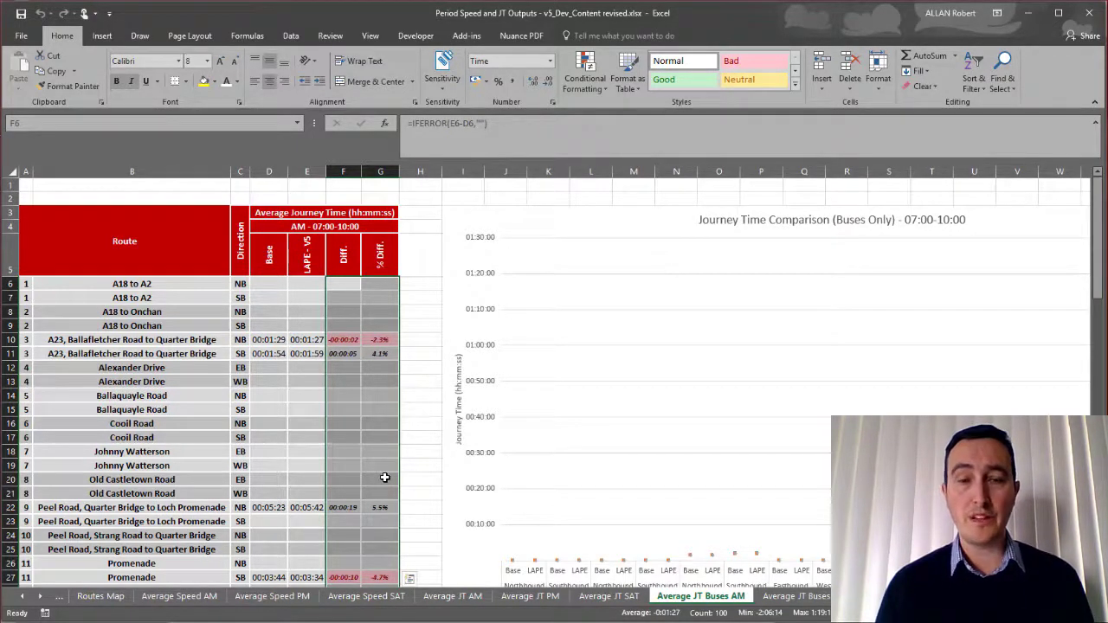
left_click(779, 598)
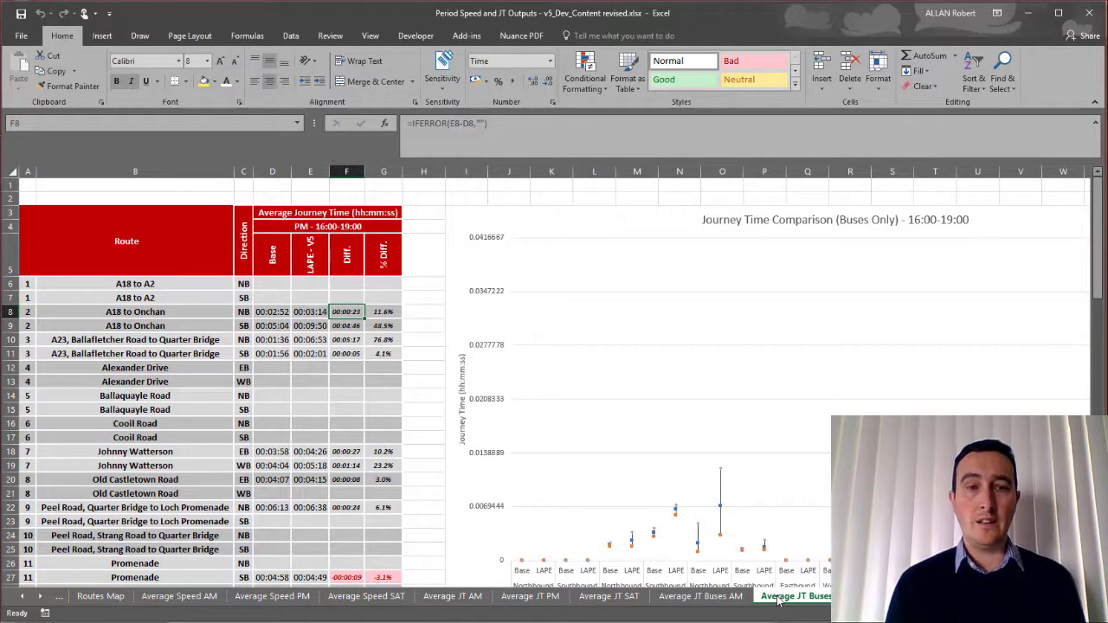
left_click(857, 596)
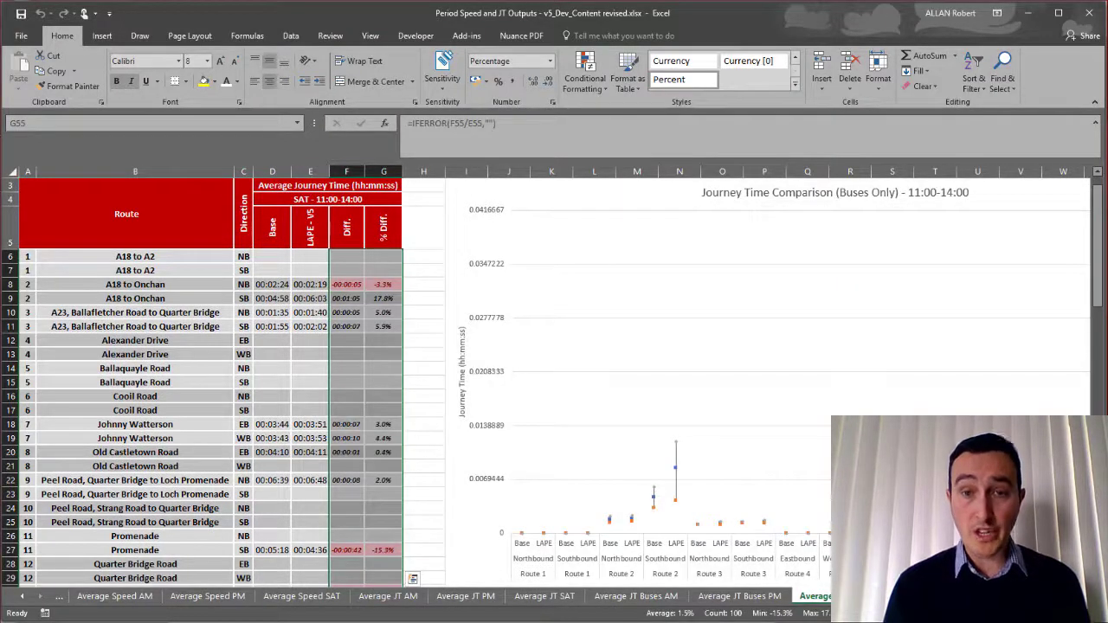
left_click(638, 596)
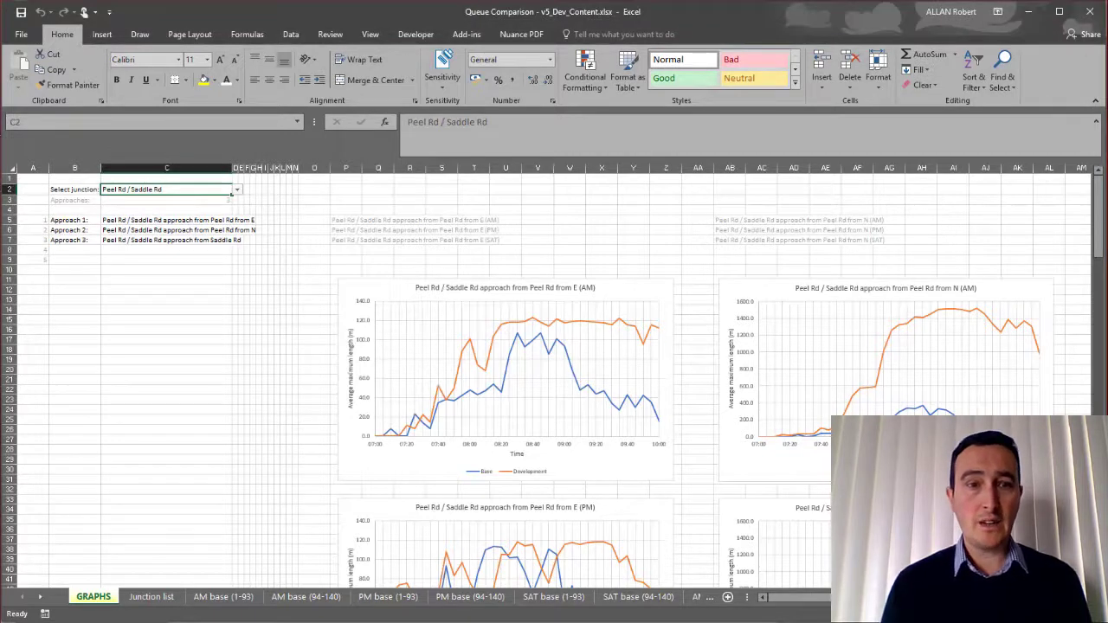
In Queue Comparison - v5_Dev_Content.xlsx, examine the approaches on Junction list and the queue data on AM base (1-93) and AM base (94-140).
left_click(152, 596)
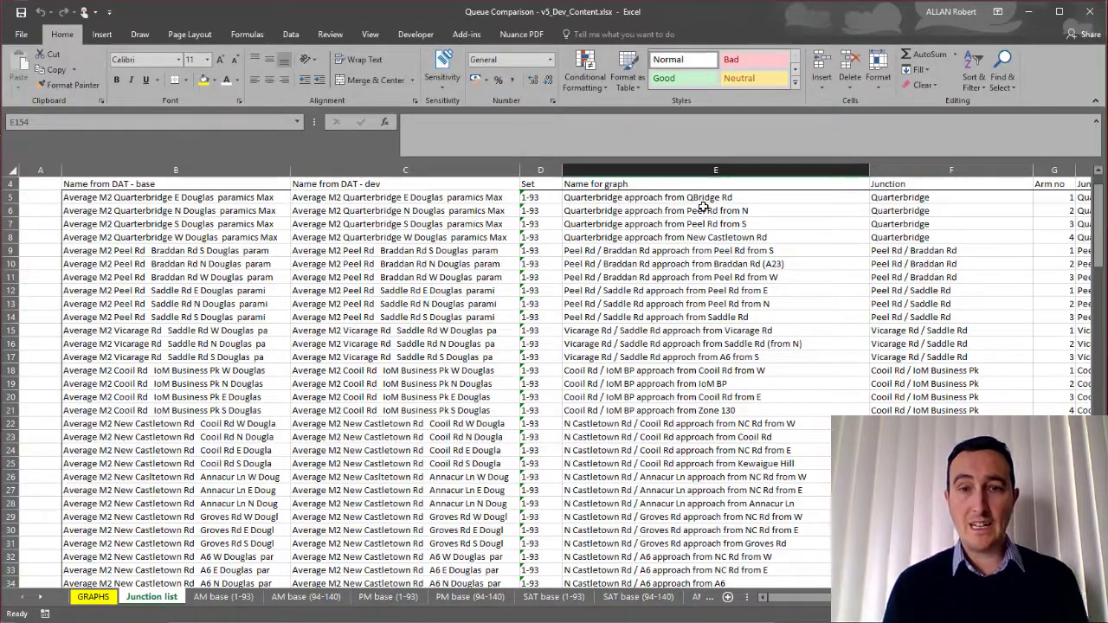
scroll(939, 296, "down", 1)
scroll(939, 296, "down", 4)
scroll(552, 381, "up", 6)
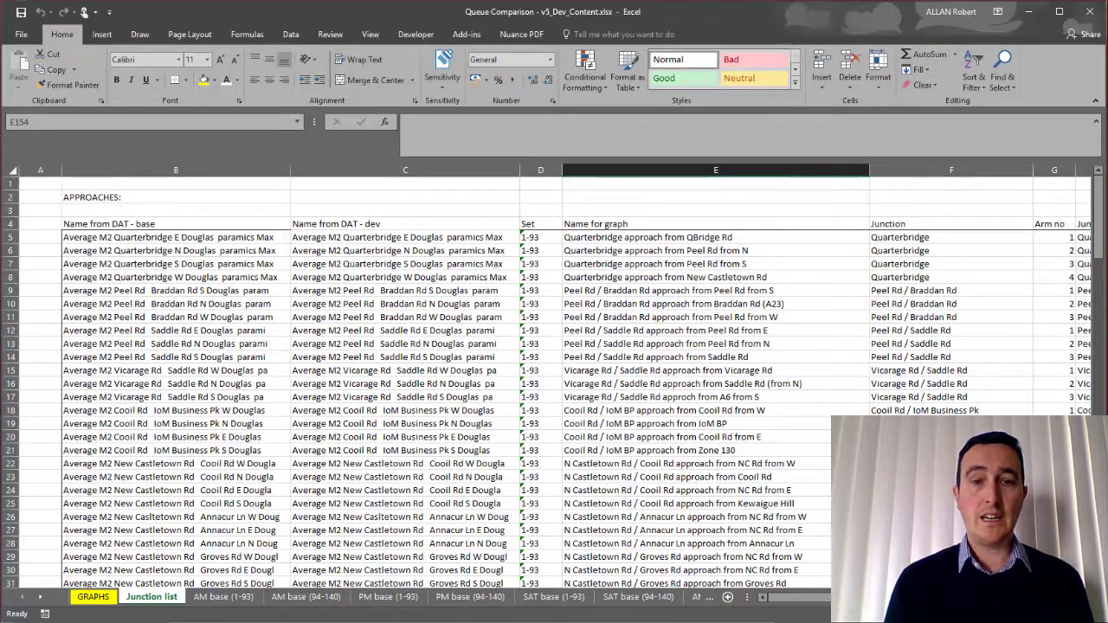
left_click(225, 598)
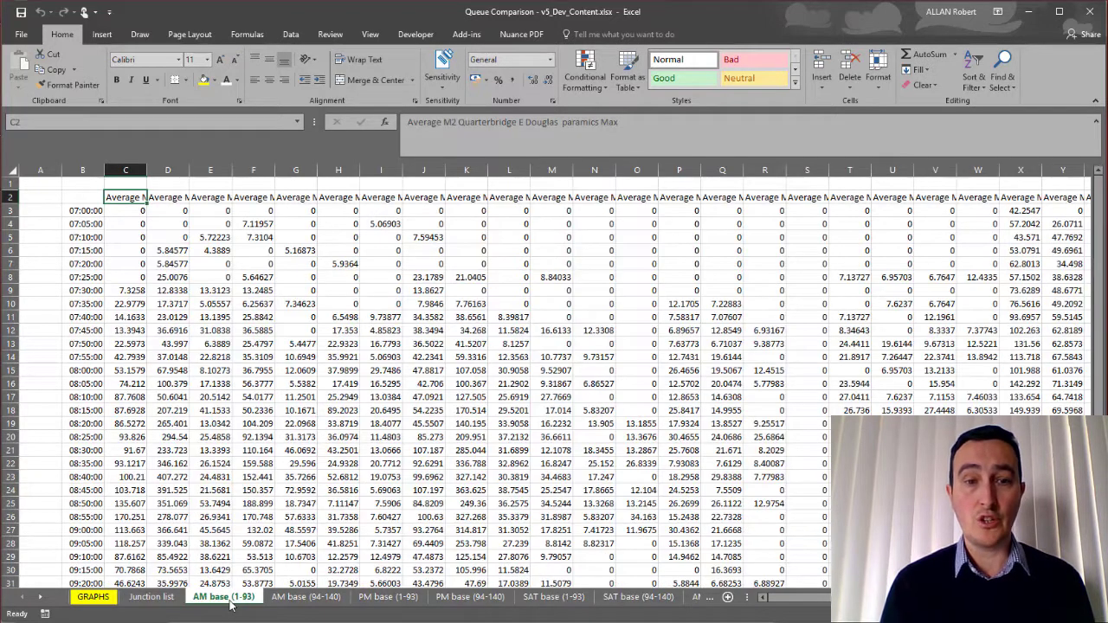
left_click(306, 597)
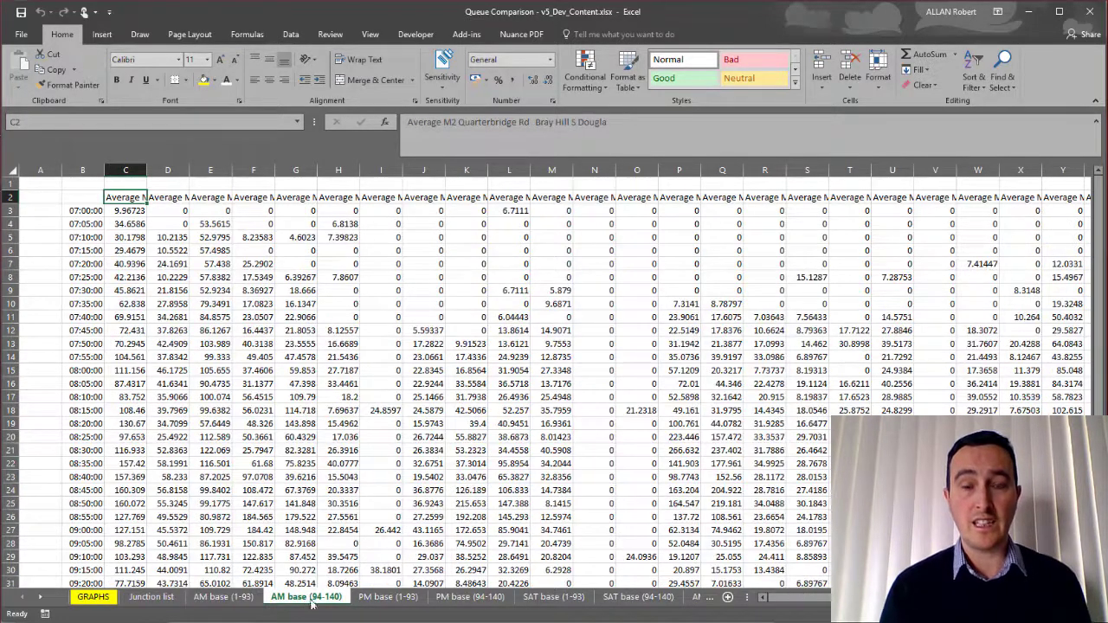
Check the queue data on PM base (1-93) and examine the Peel Rd / Saddle Rd base and development queue charts on GRAPHS.
left_click(390, 597)
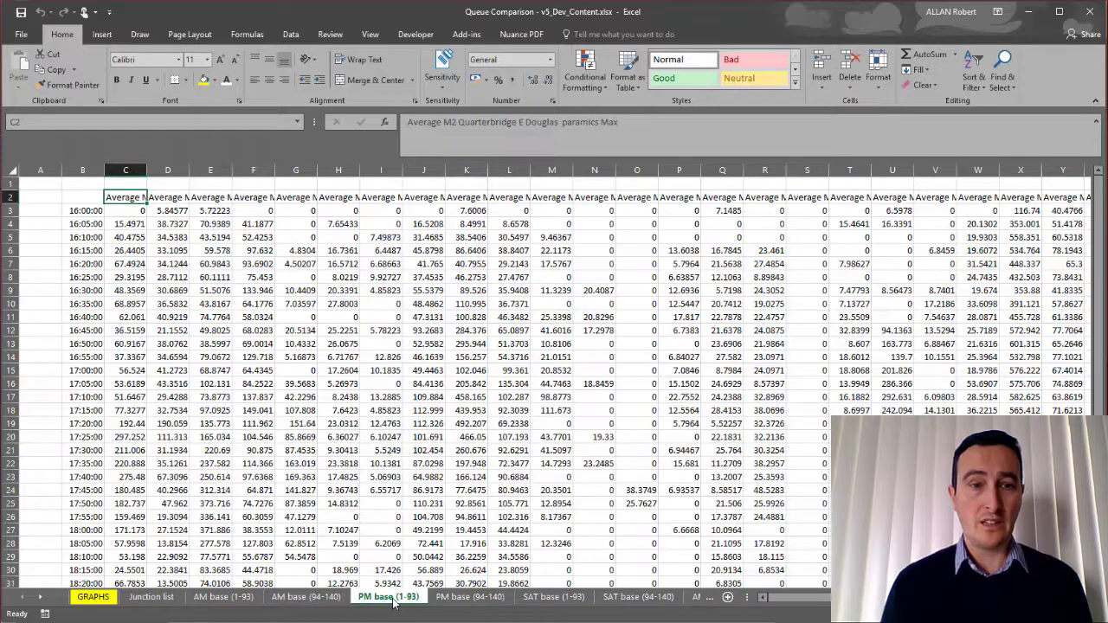
left_click(139, 601)
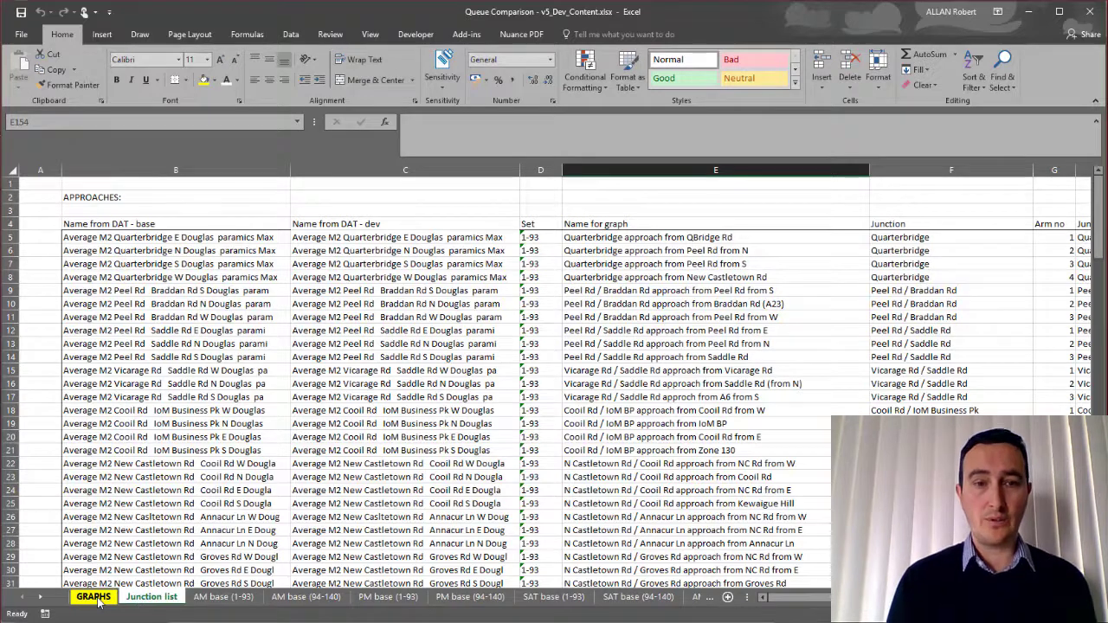
left_click(94, 597)
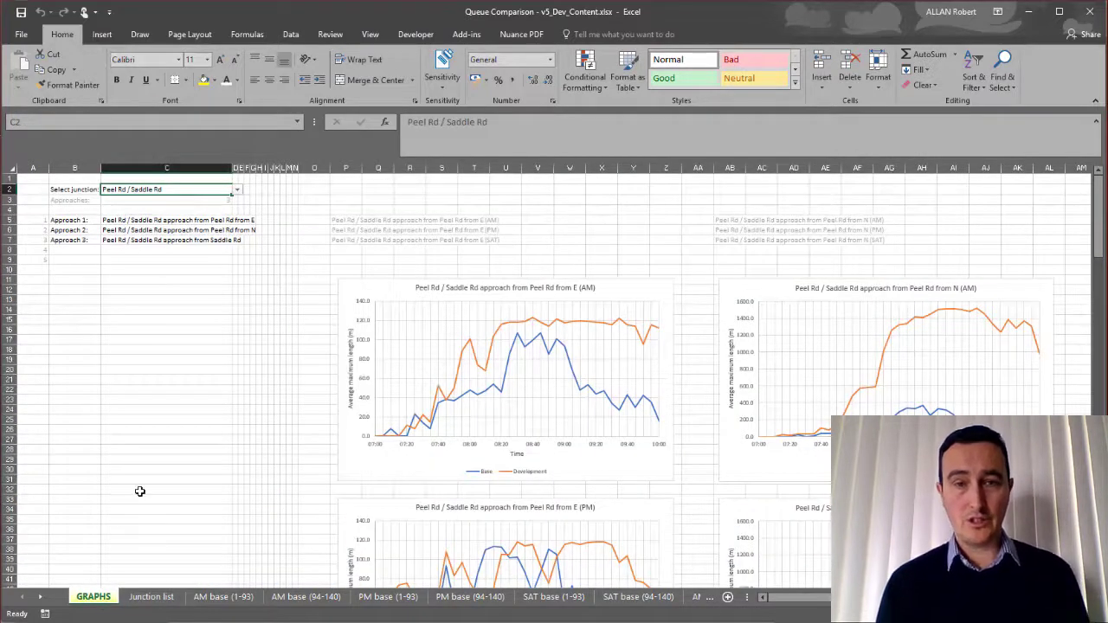
scroll(173, 492, "down", 1)
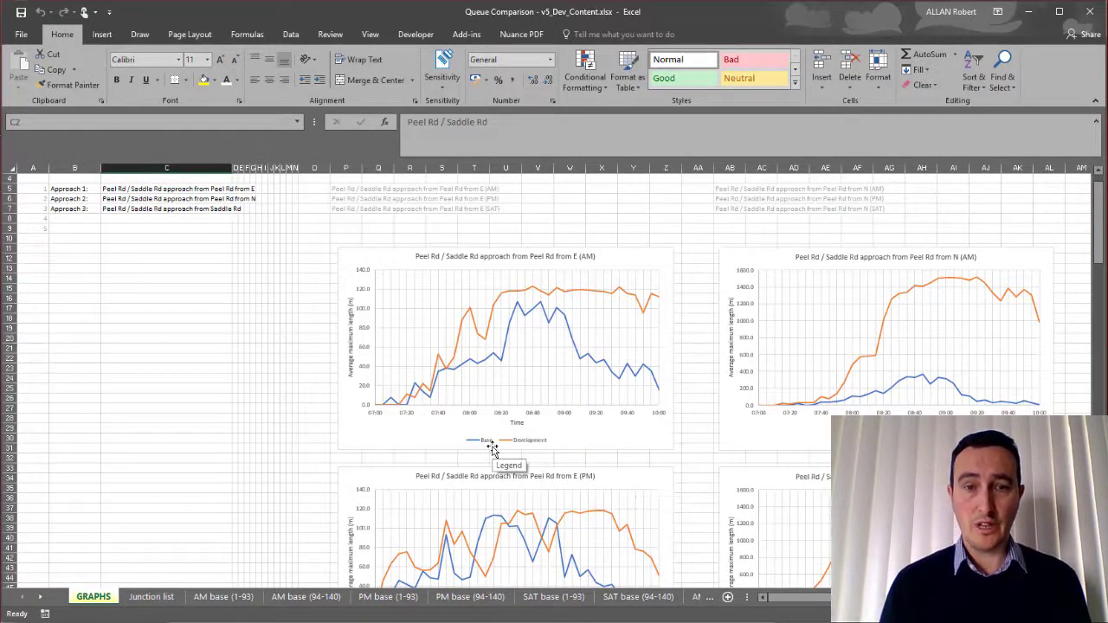
scroll(412, 445, "up", 1)
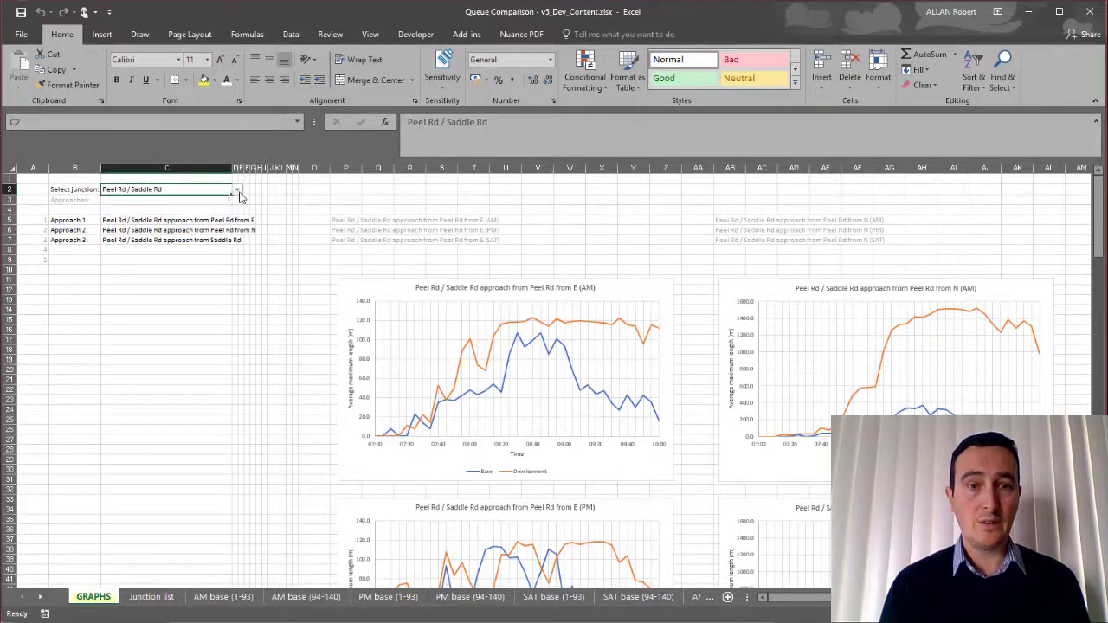
Switch the selected junction for the queue charts to Vicarage Rd / Saddle Rd and after that to New Castletown Rd / Cooil Rd.
left_click(237, 189)
left_click(216, 205)
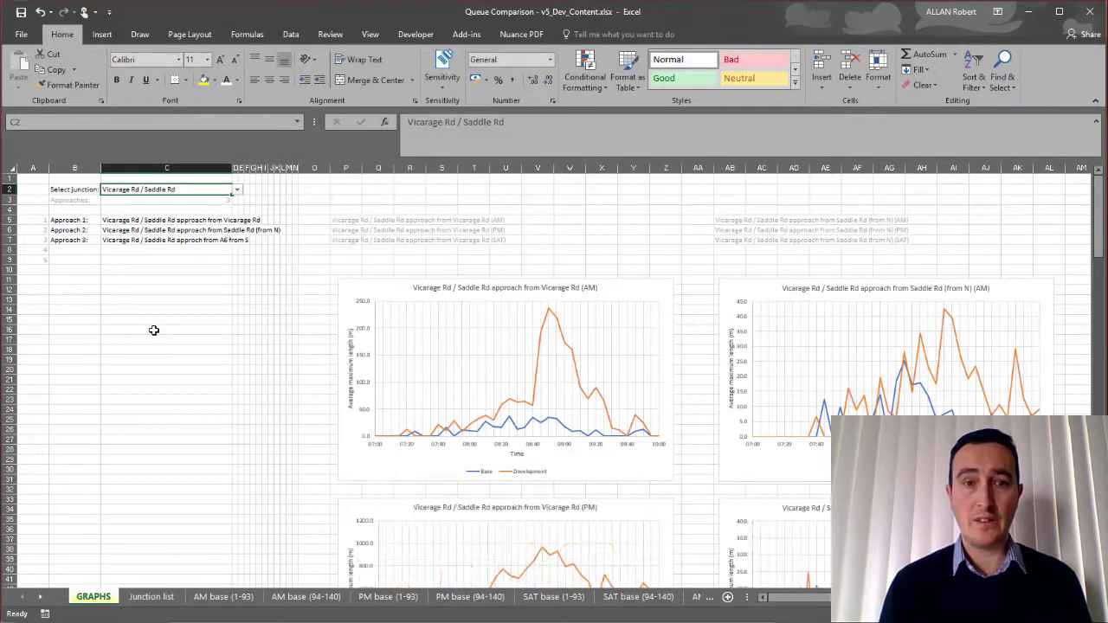
left_click(237, 189)
left_click(213, 213)
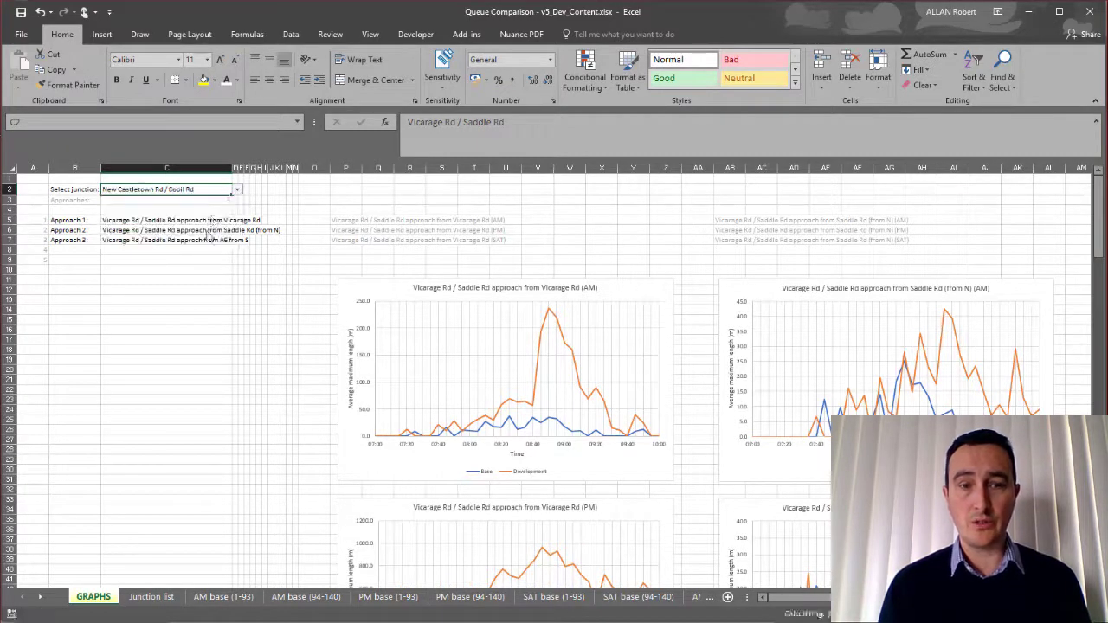